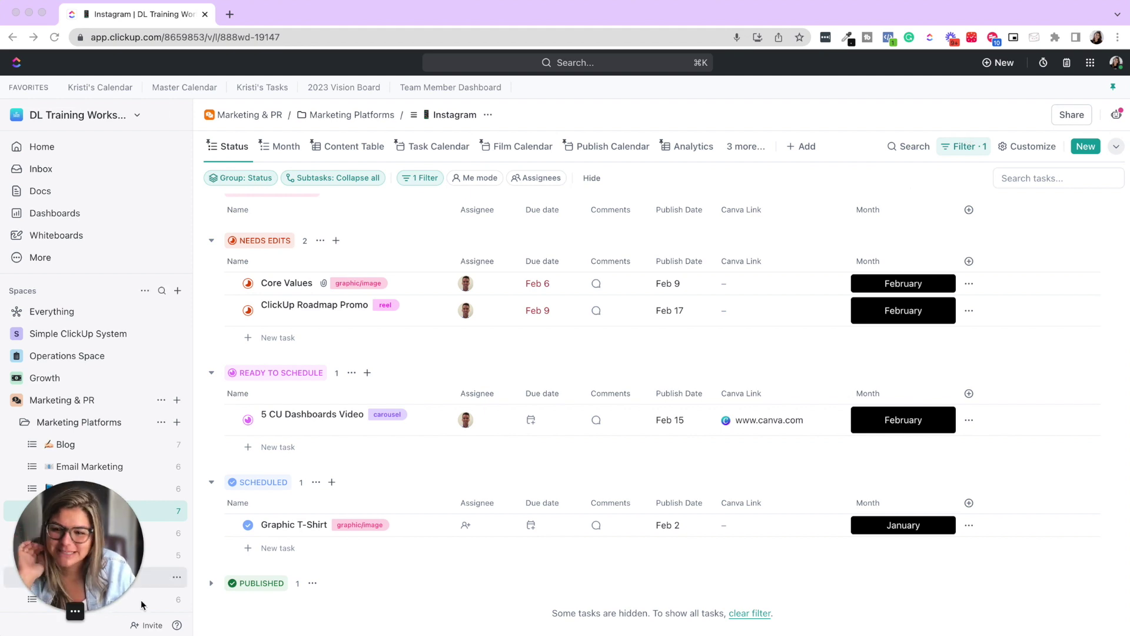
# Close the Loom camera bubble and scroll down the ClickUp Instagram task list
pyautogui.moveTo(98, 612)
pyautogui.click(37, 614)
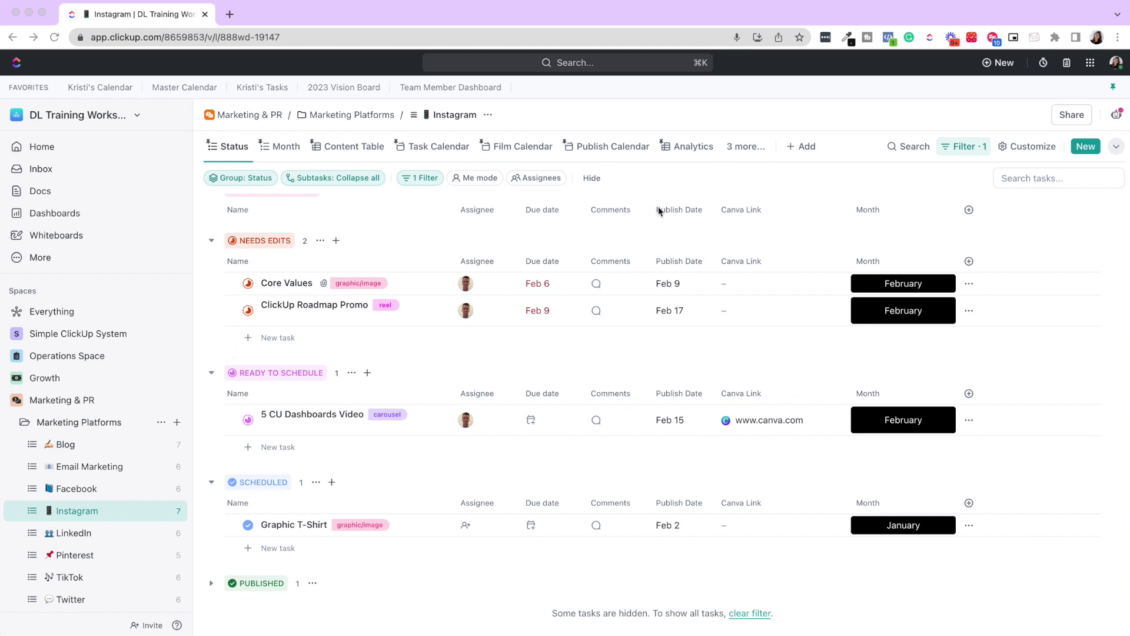
pyautogui.scroll(-1, 659, 210)
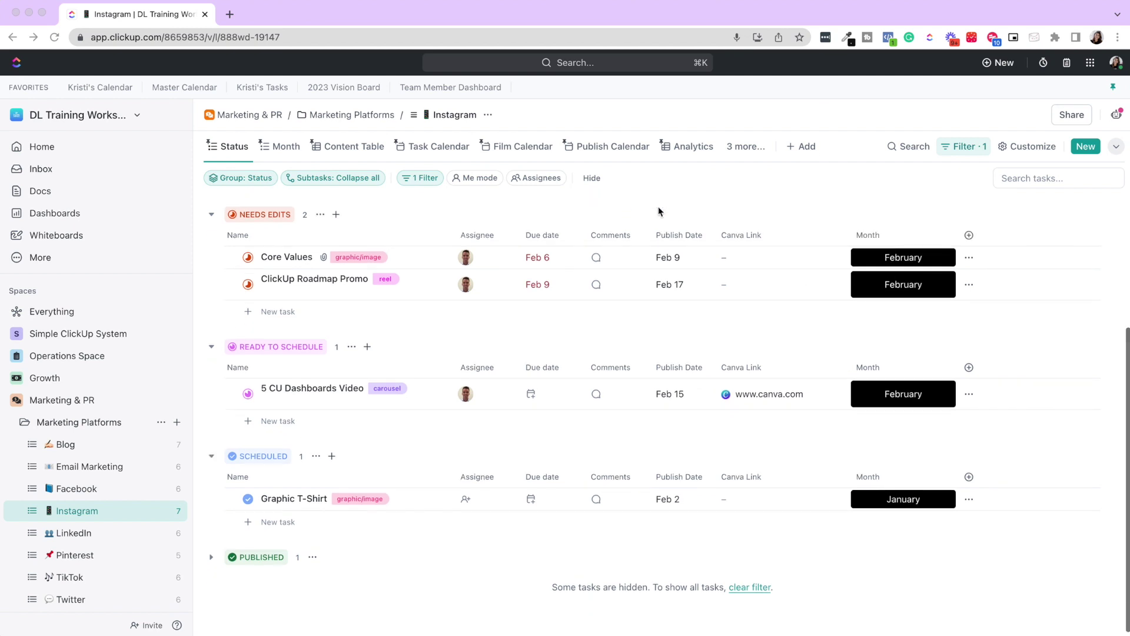
# Switch the Loom recorder's capture mode from Full Screen to Window
pyautogui.click(951, 40)
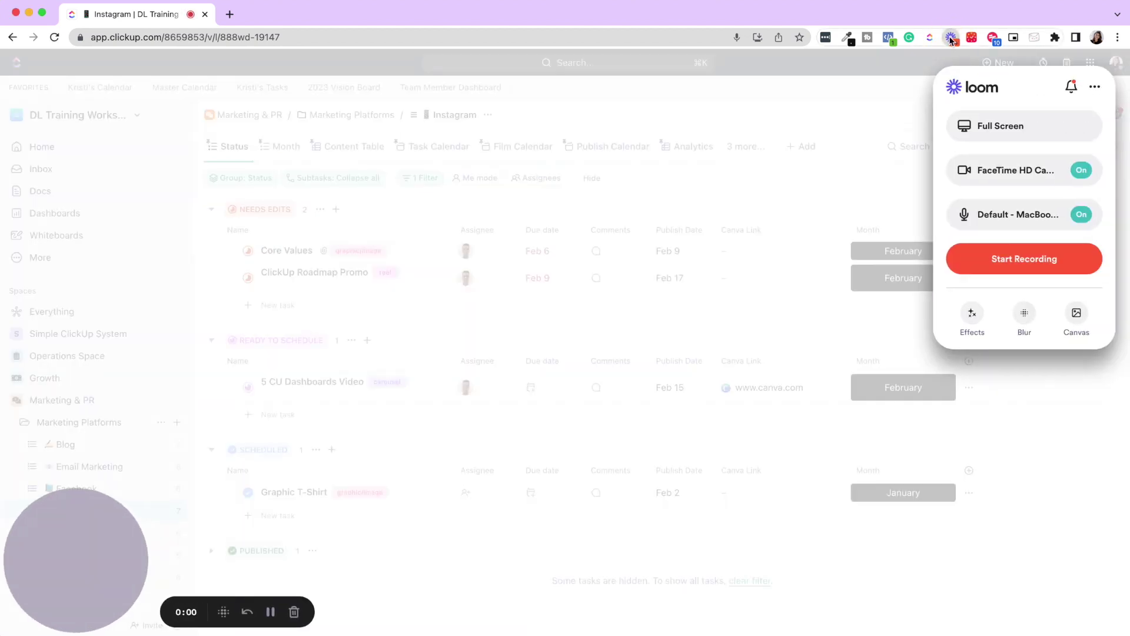
pyautogui.click(952, 40)
pyautogui.click(952, 39)
pyautogui.click(978, 128)
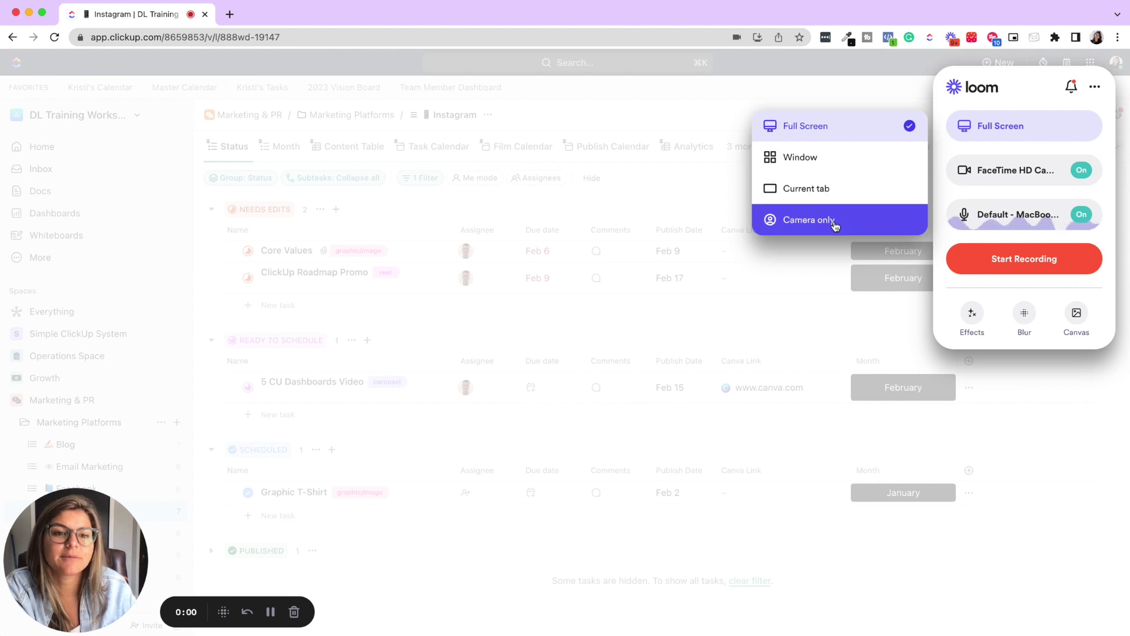
pyautogui.click(818, 162)
# Review the FaceTime HD camera and default microphone choices, and turn Blur back off
pyautogui.click(977, 170)
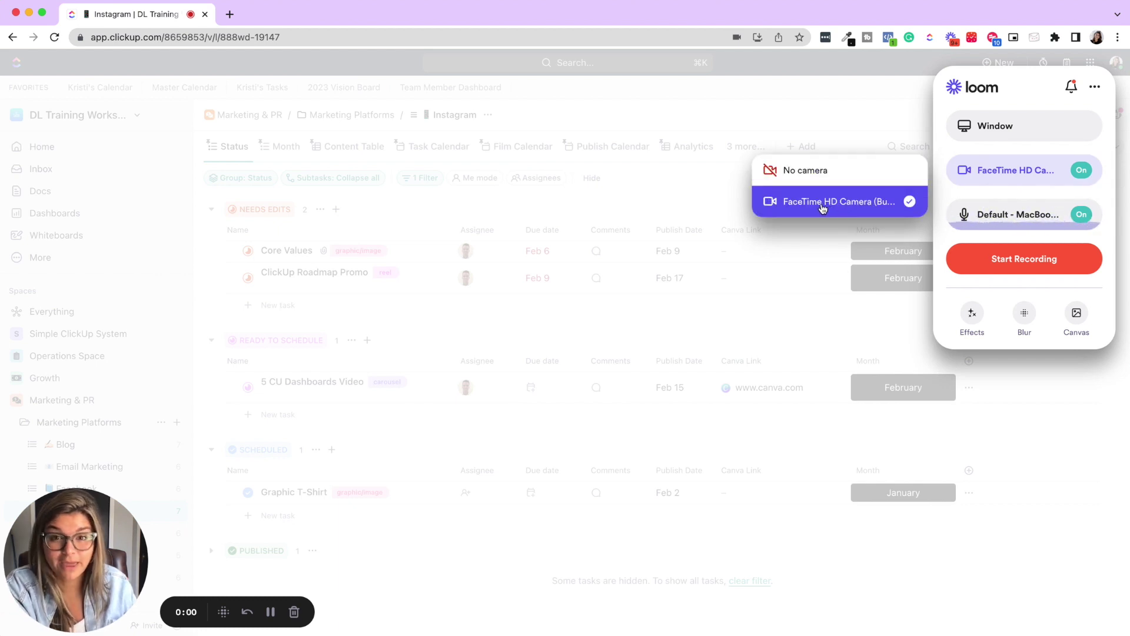
pyautogui.click(1024, 221)
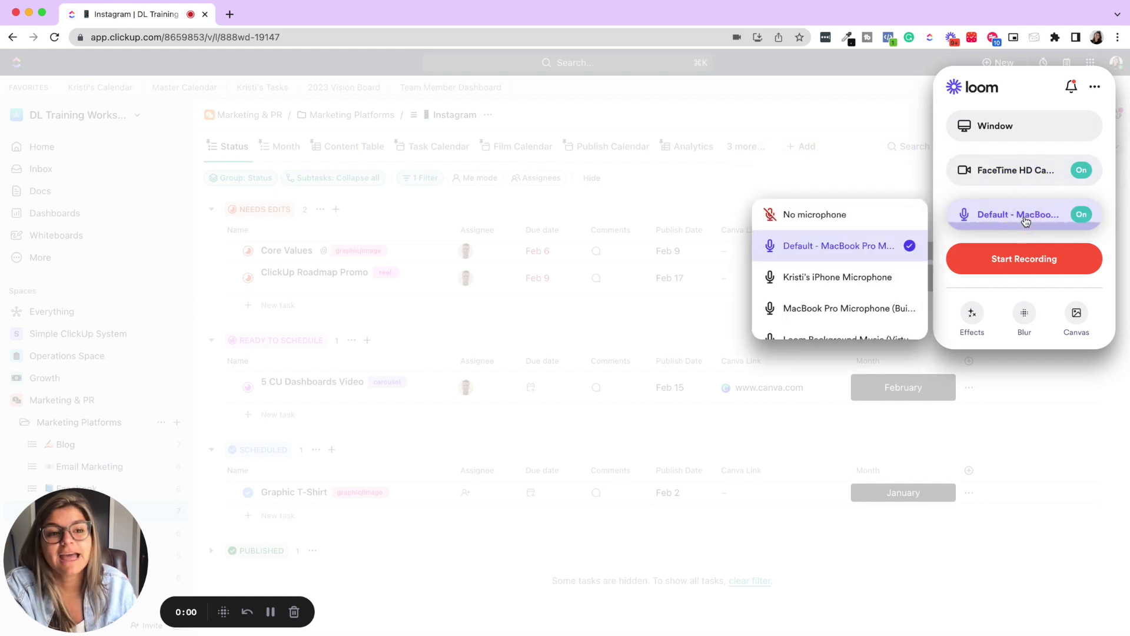
pyautogui.scroll(-2, 831, 288)
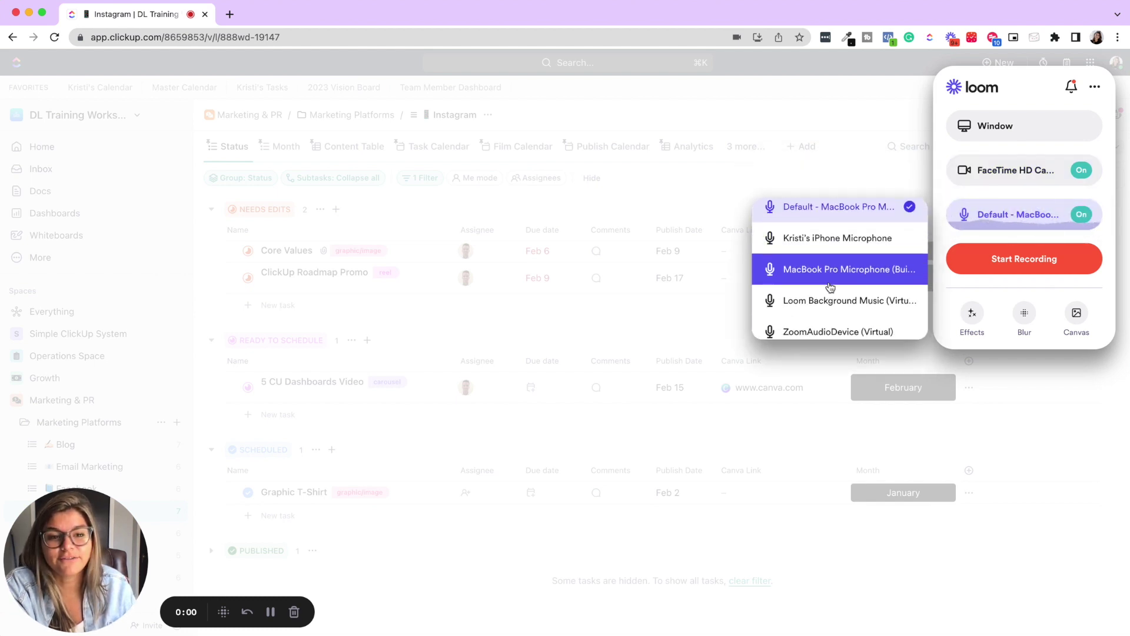
pyautogui.scroll(2, 831, 287)
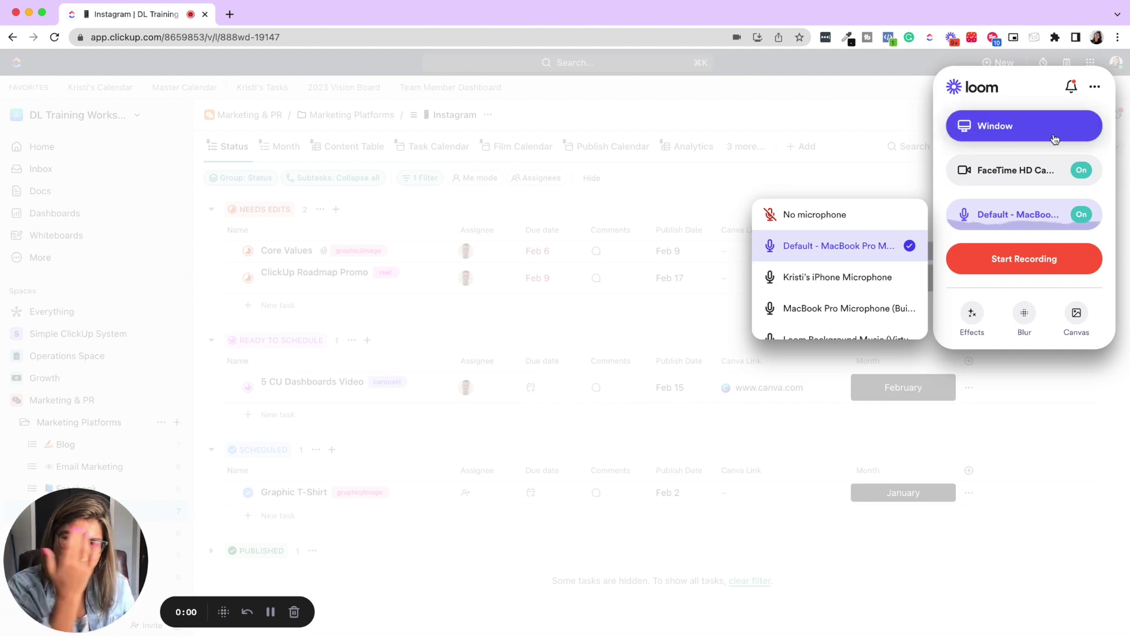
pyautogui.click(1034, 94)
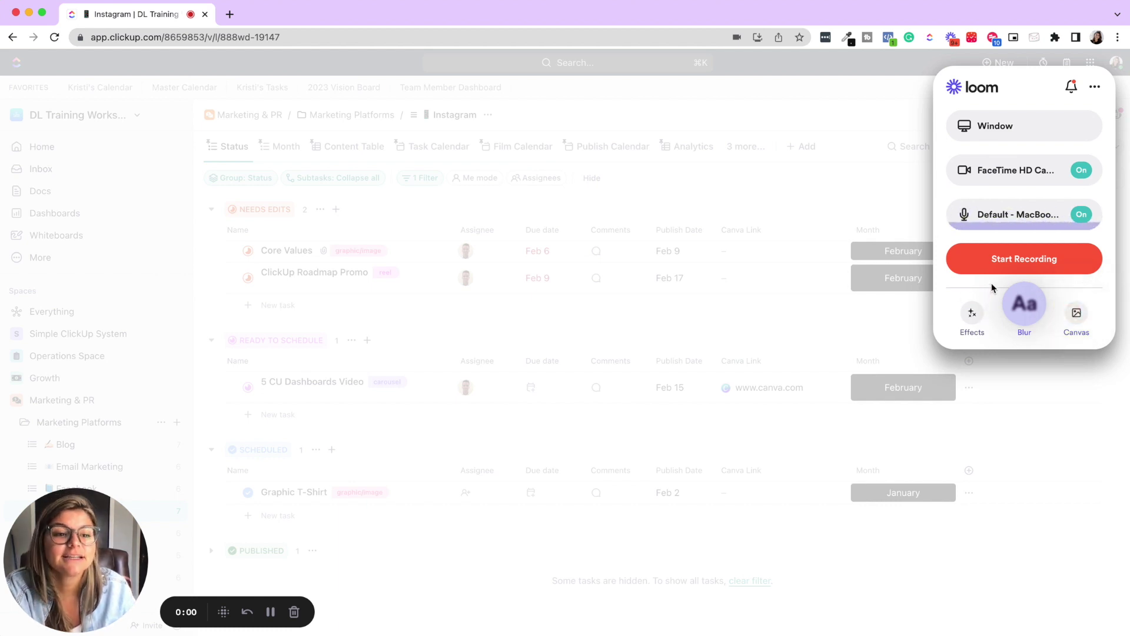
pyautogui.click(1024, 312)
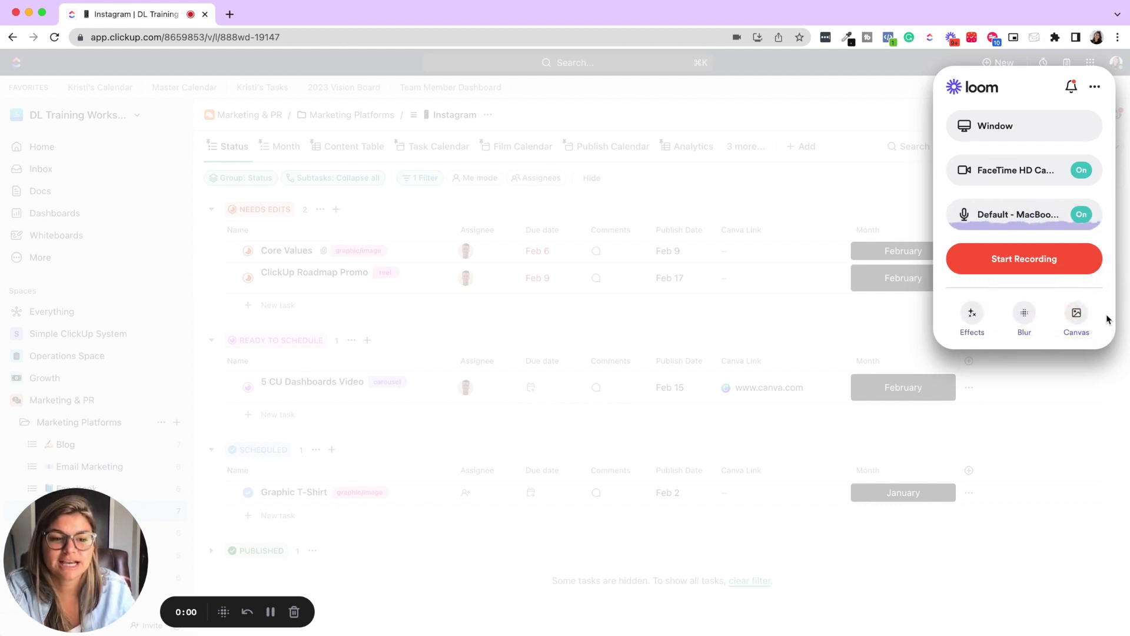
pyautogui.click(1027, 315)
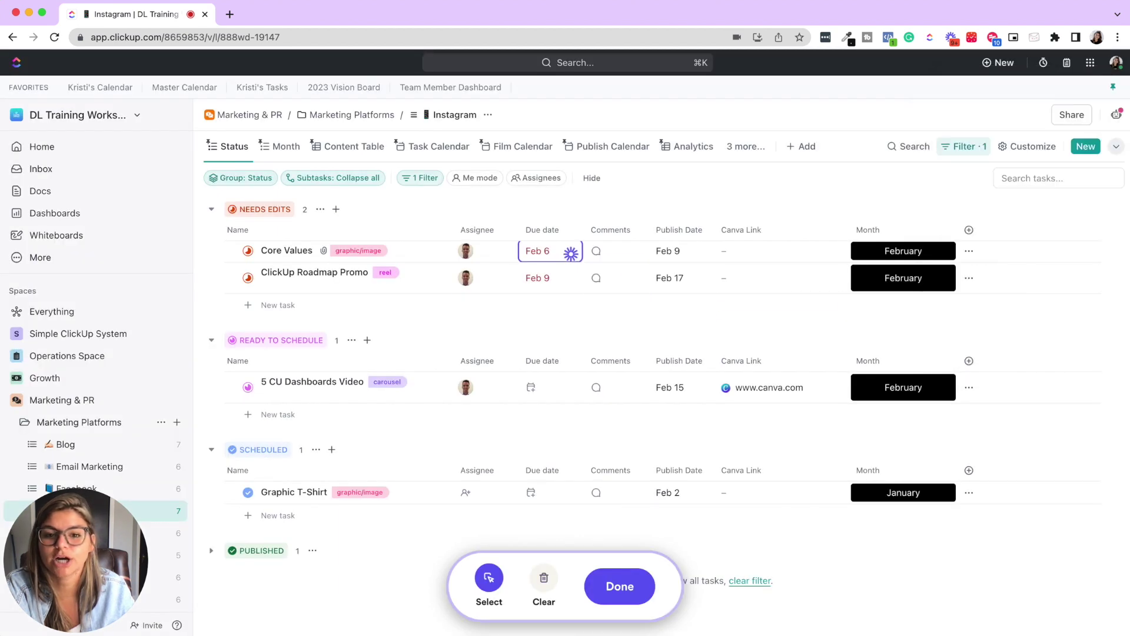
pyautogui.click(485, 254)
pyautogui.click(466, 250)
pyautogui.click(371, 247)
pyautogui.click(306, 252)
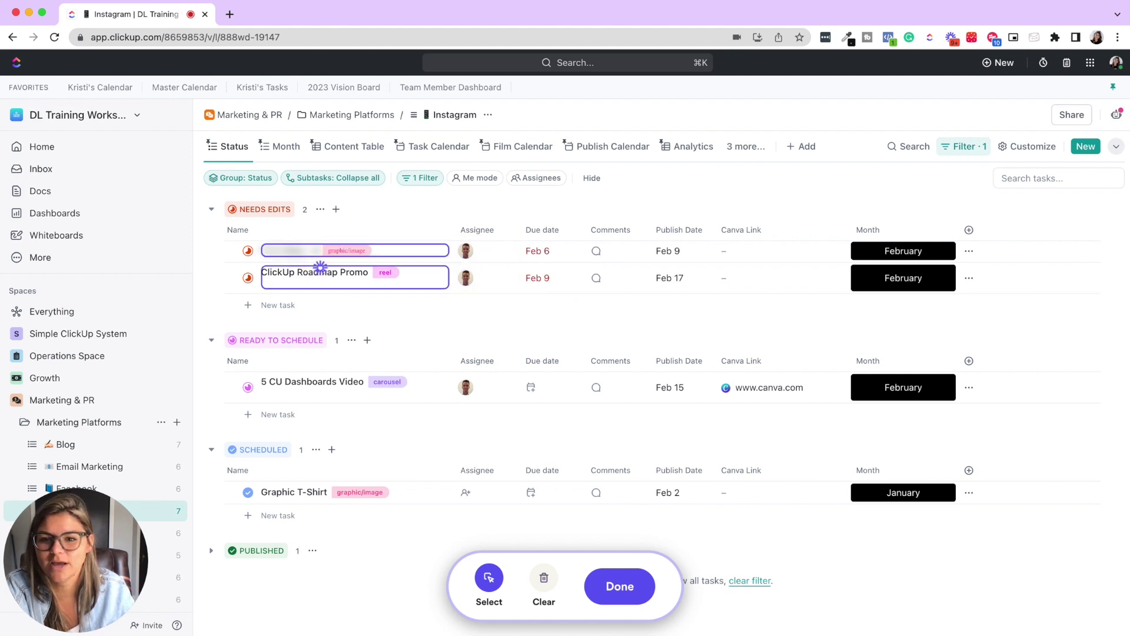
pyautogui.click(319, 267)
pyautogui.click(896, 259)
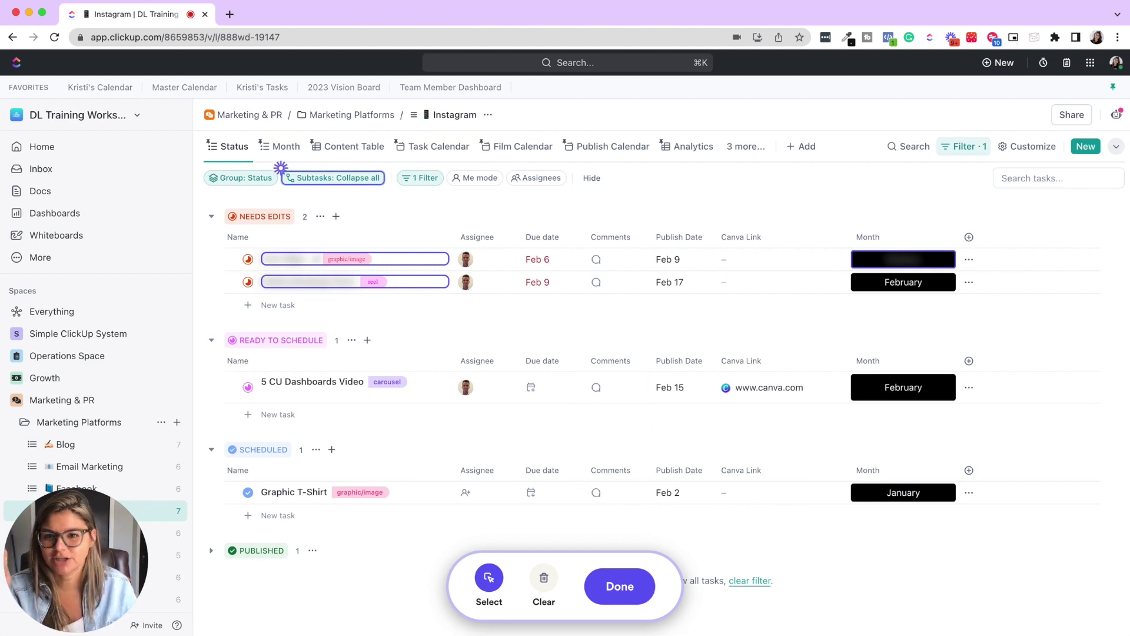
pyautogui.click(336, 146)
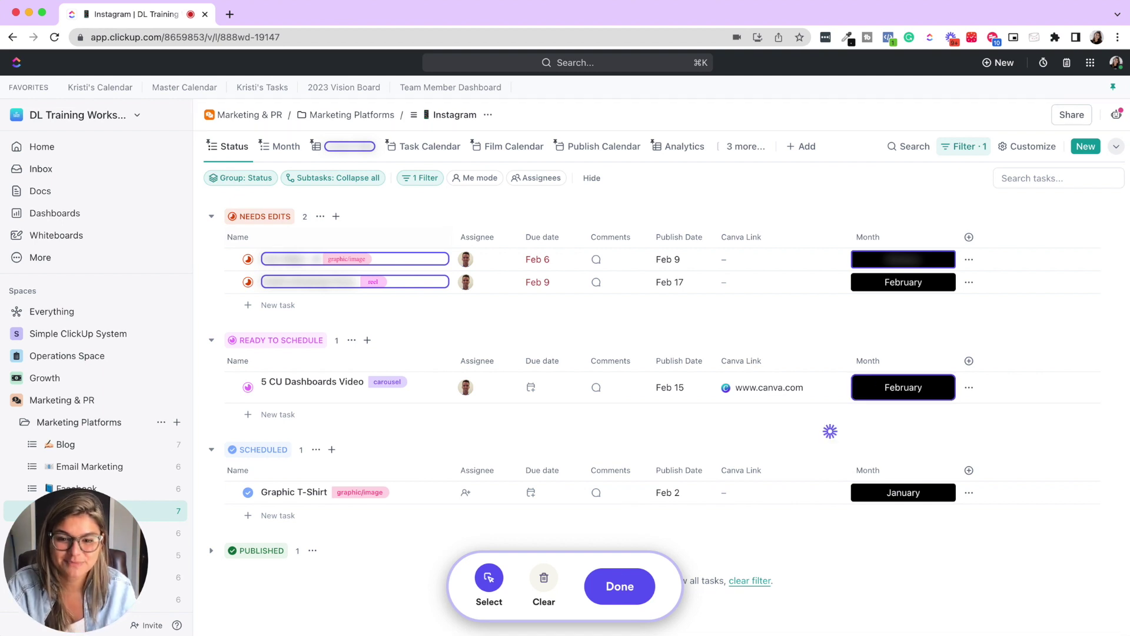
pyautogui.click(546, 577)
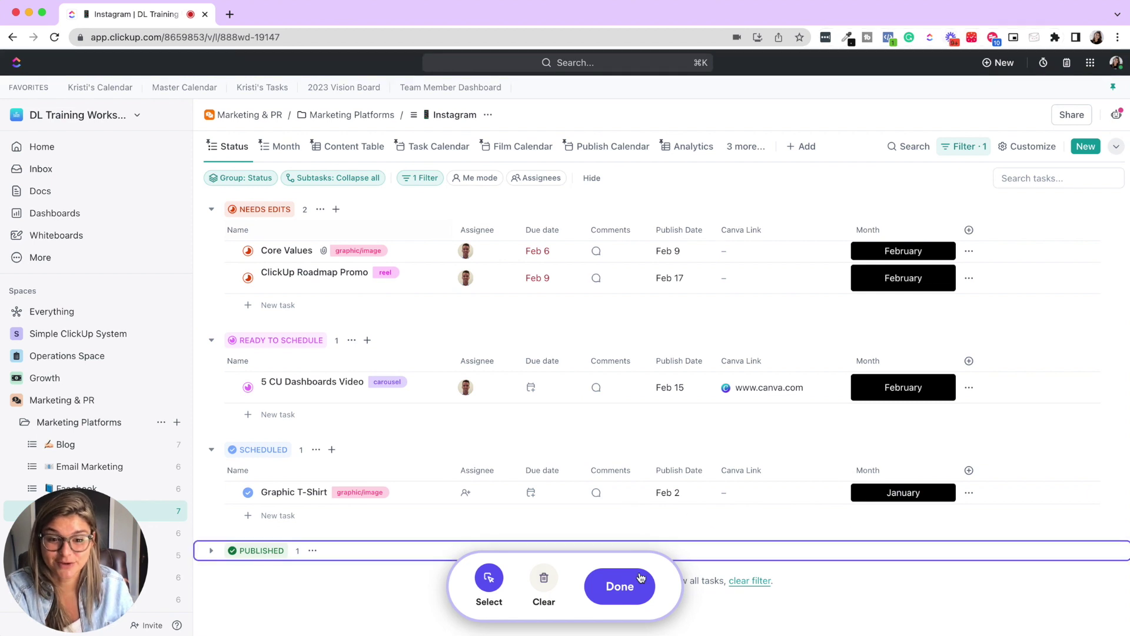
pyautogui.click(629, 587)
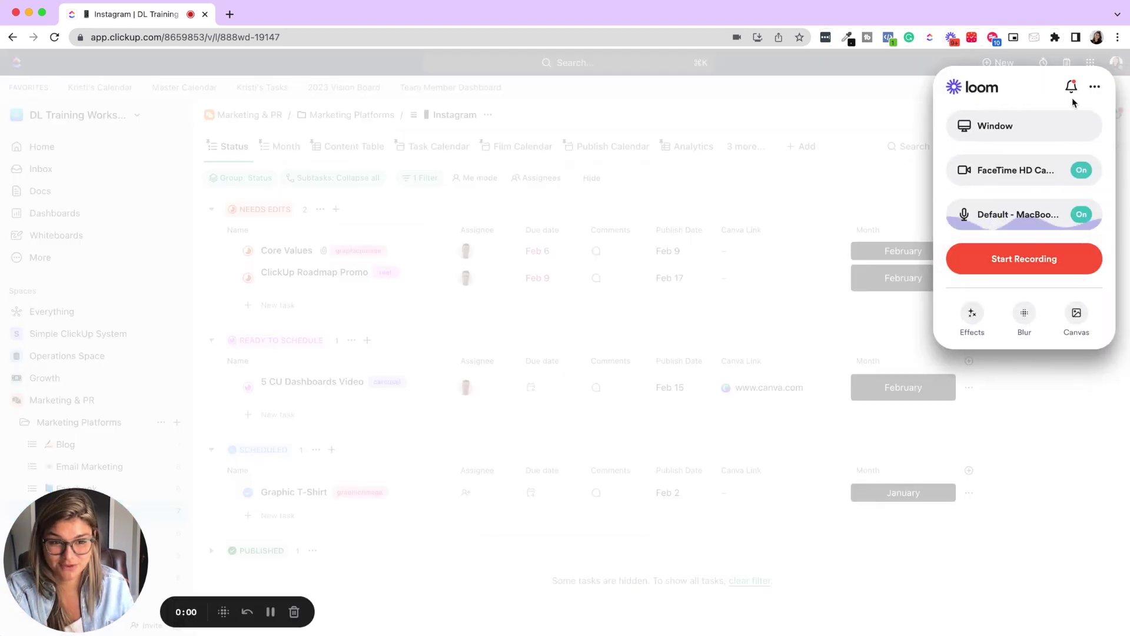
# Try gradient and blur camera backgrounds, then open the Canvas templates and backgrounds picker
pyautogui.click(970, 324)
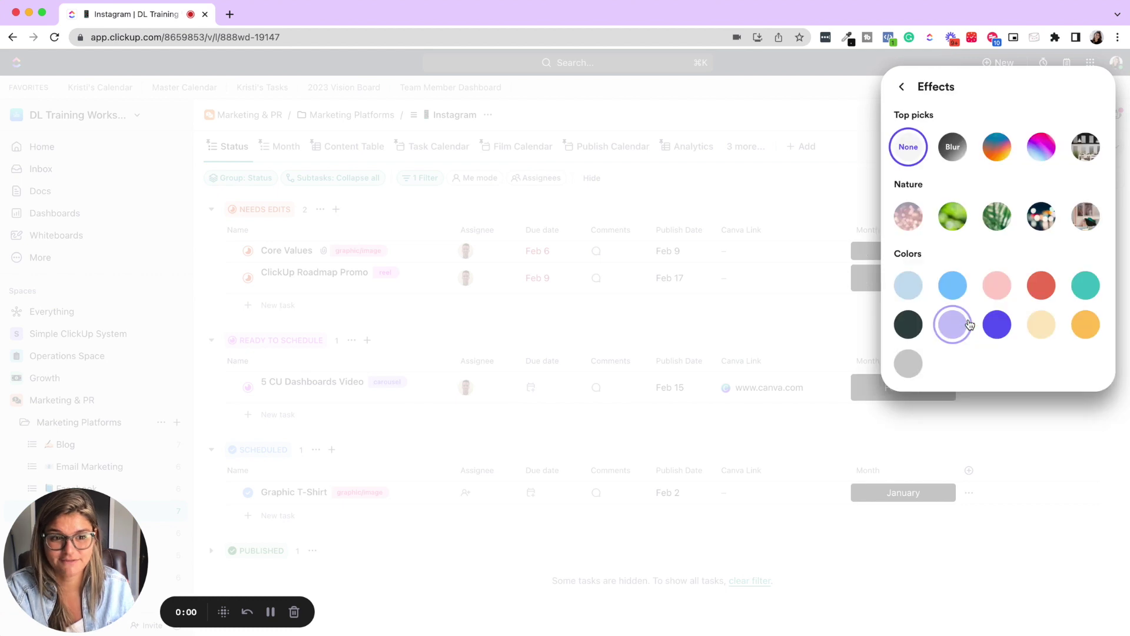
pyautogui.press('Escape')
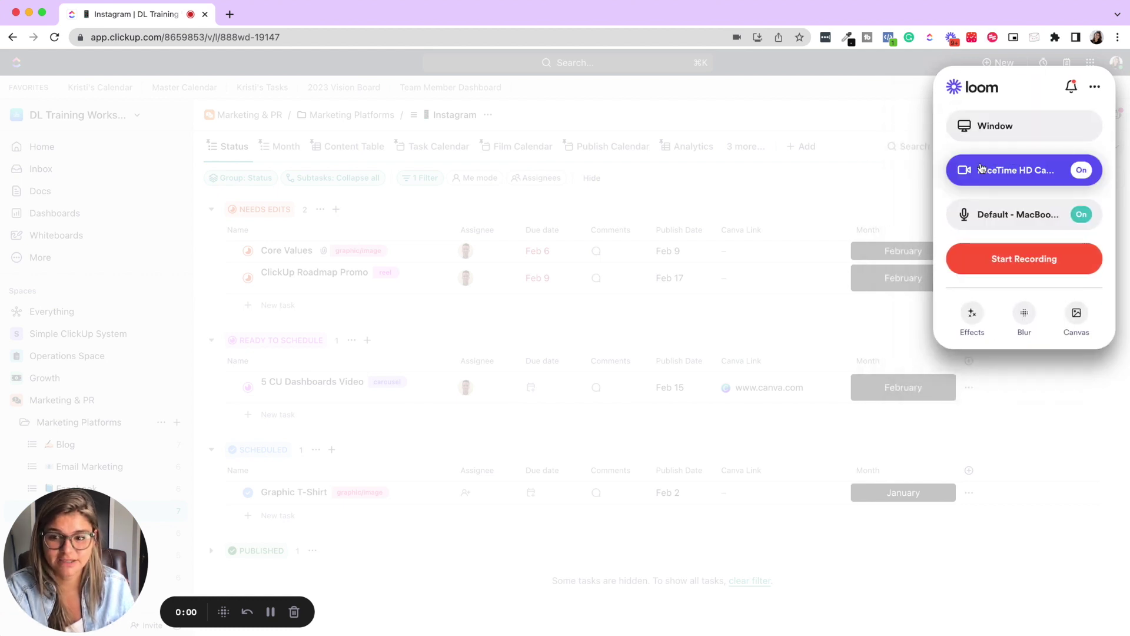
pyautogui.click(970, 317)
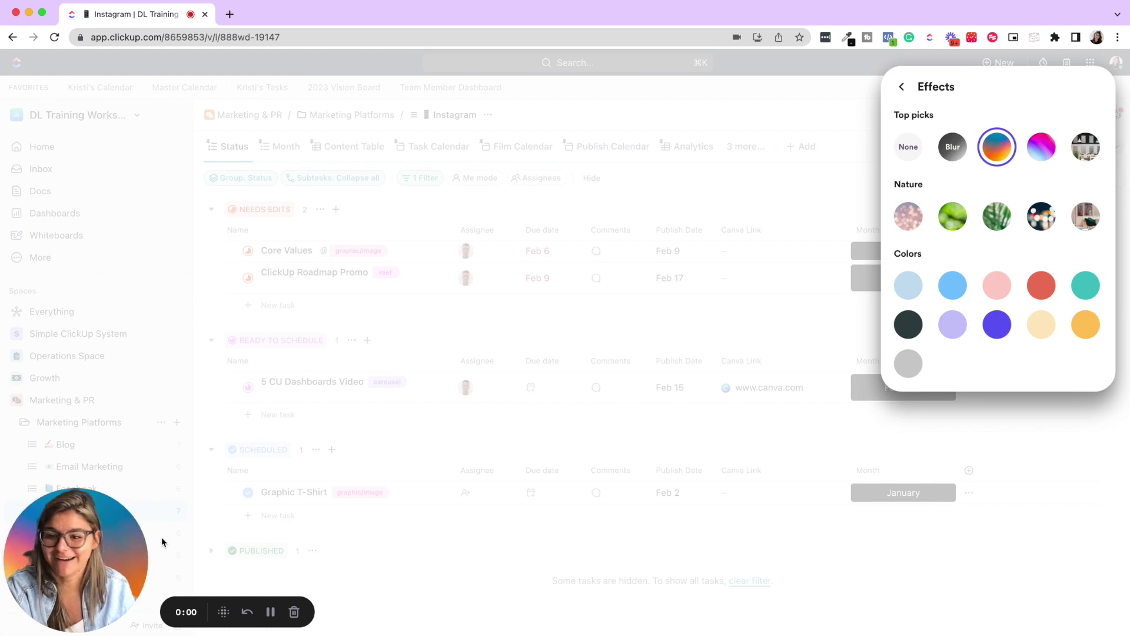
pyautogui.click(959, 136)
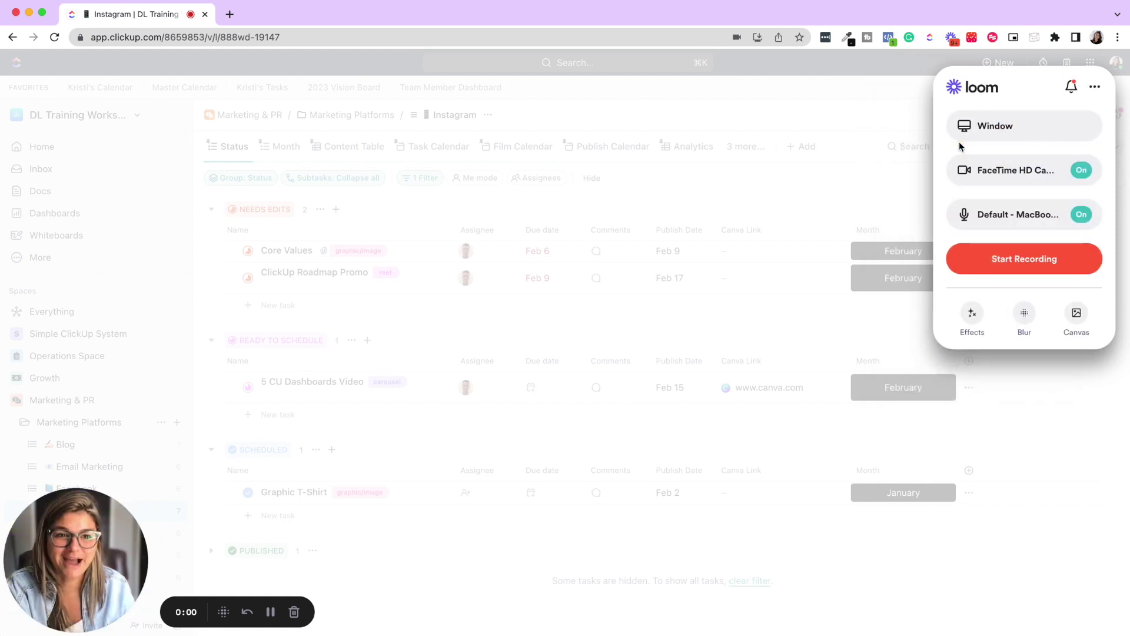
pyautogui.click(1075, 312)
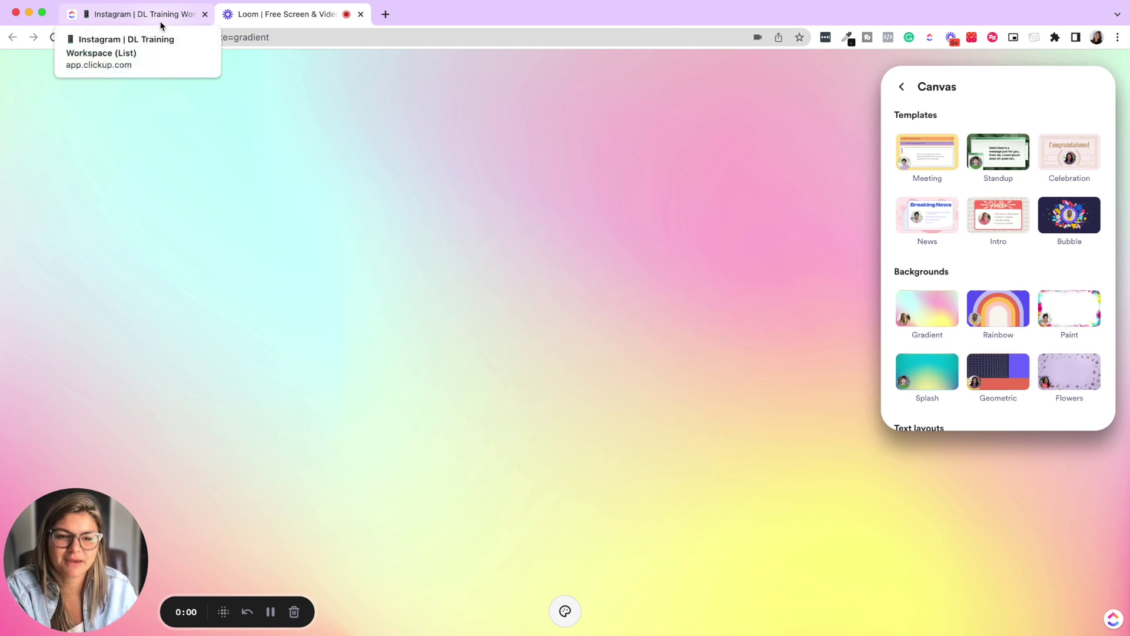
# Switch between the ClickUp and Loom Canvas tabs, then close the Loom Canvas tab
pyautogui.click(902, 87)
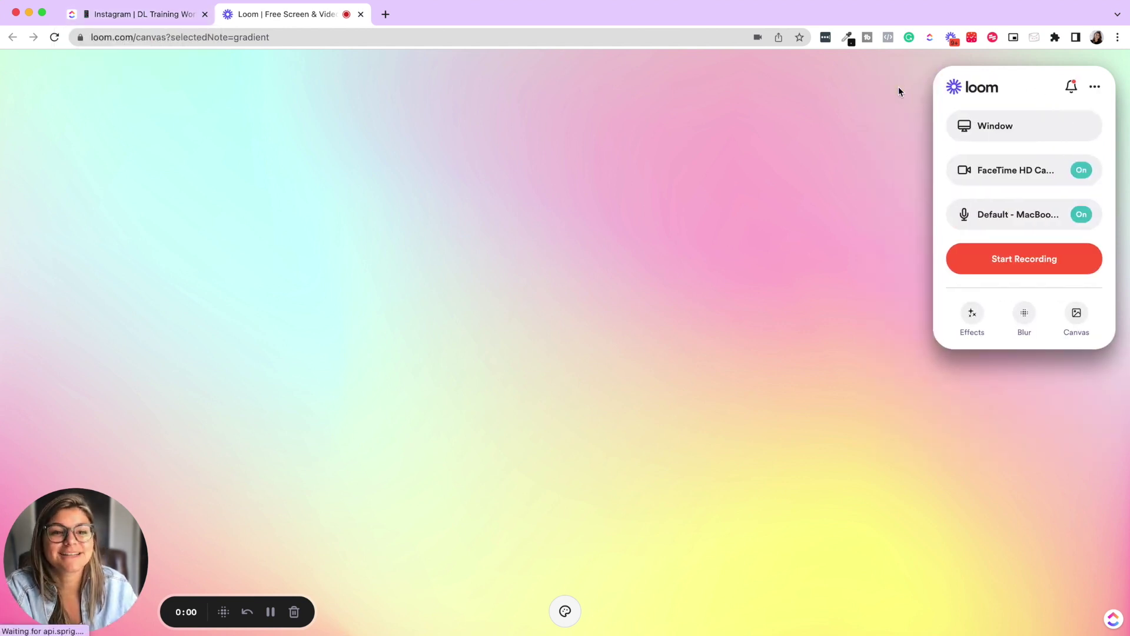
pyautogui.click(136, 18)
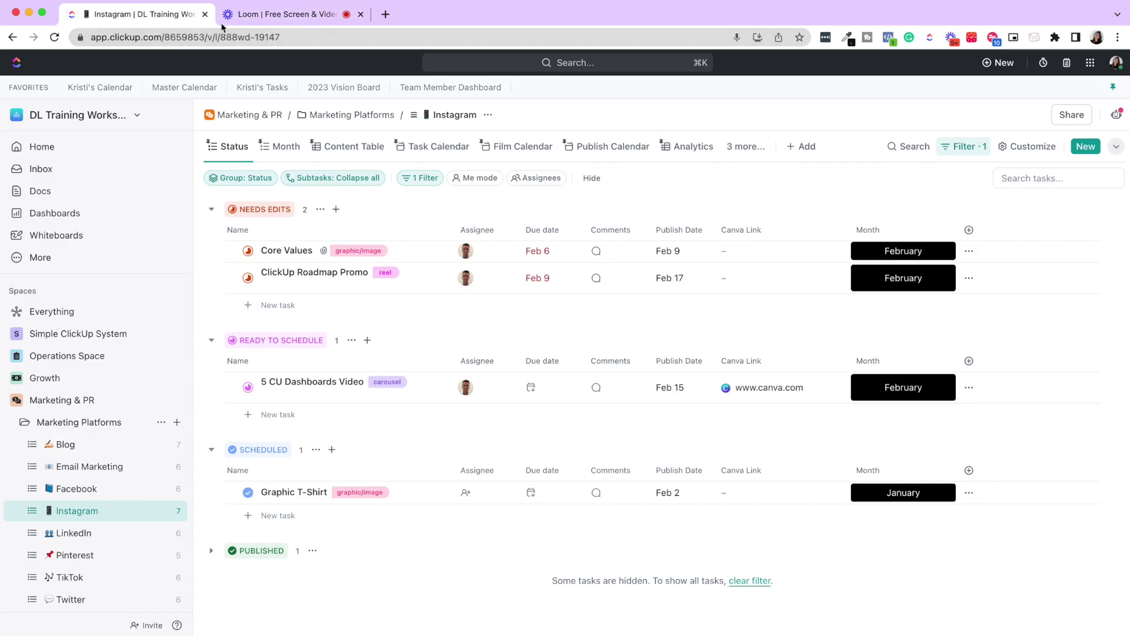
pyautogui.click(291, 13)
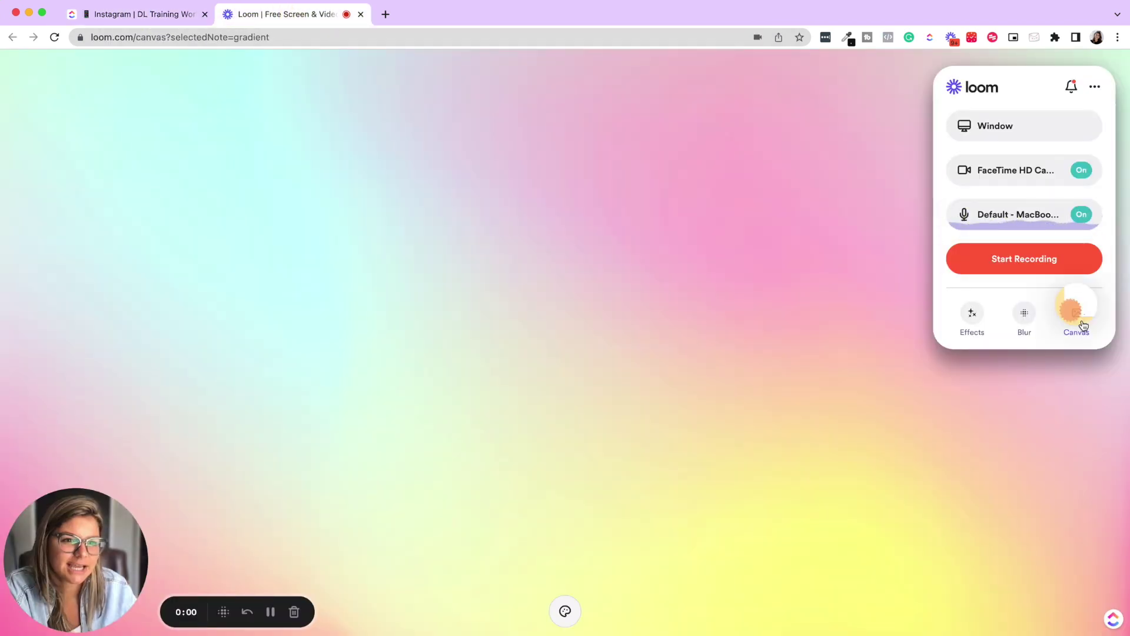
pyautogui.click(1083, 325)
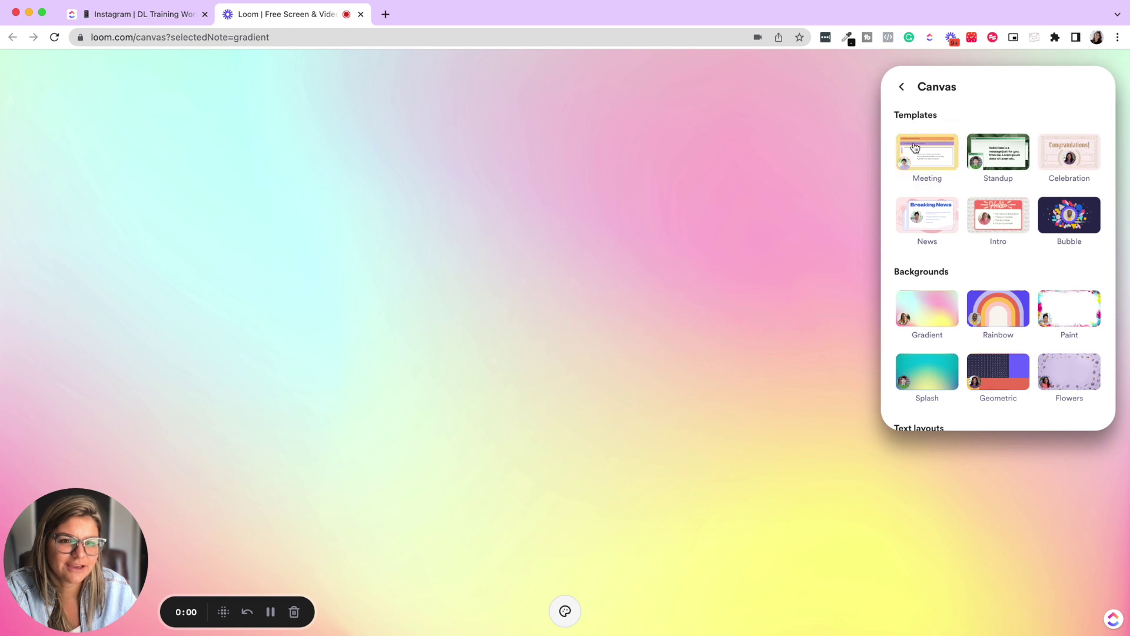
pyautogui.scroll(-2, 915, 162)
pyautogui.press('super+w')
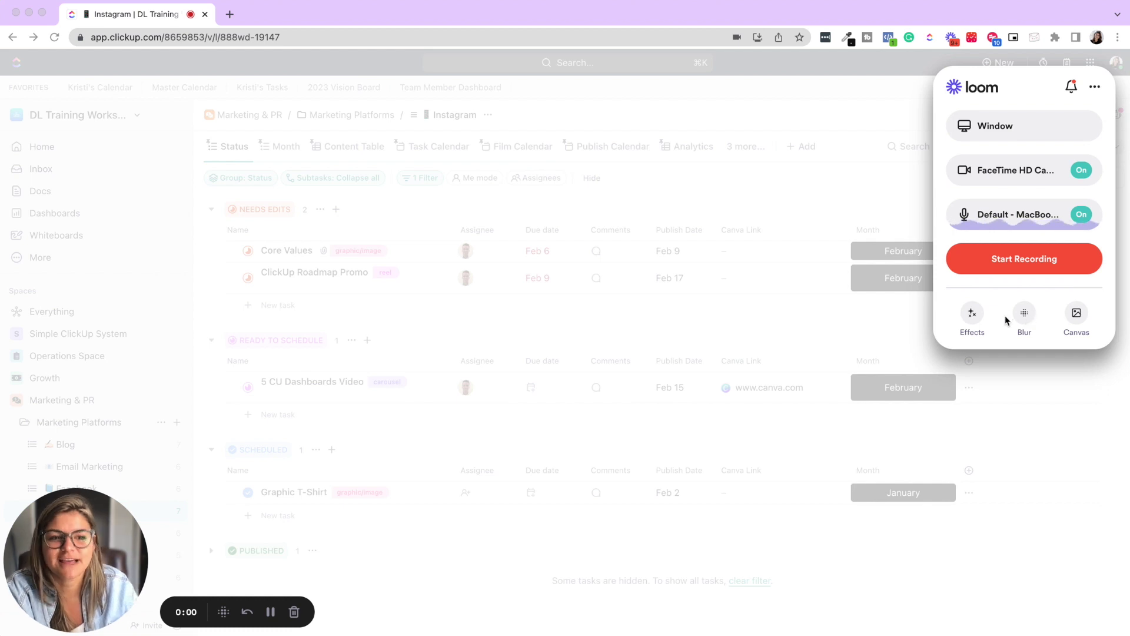
# Start recording, sharing the Loom window from Chrome's Choose what to share dialog
pyautogui.click(1031, 268)
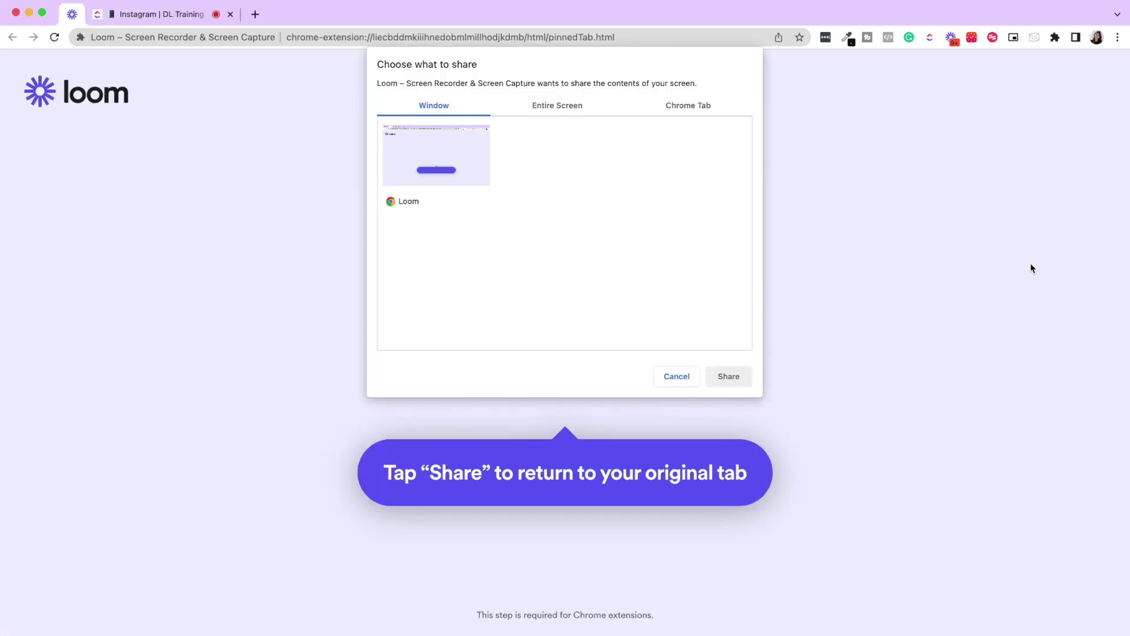
pyautogui.click(454, 147)
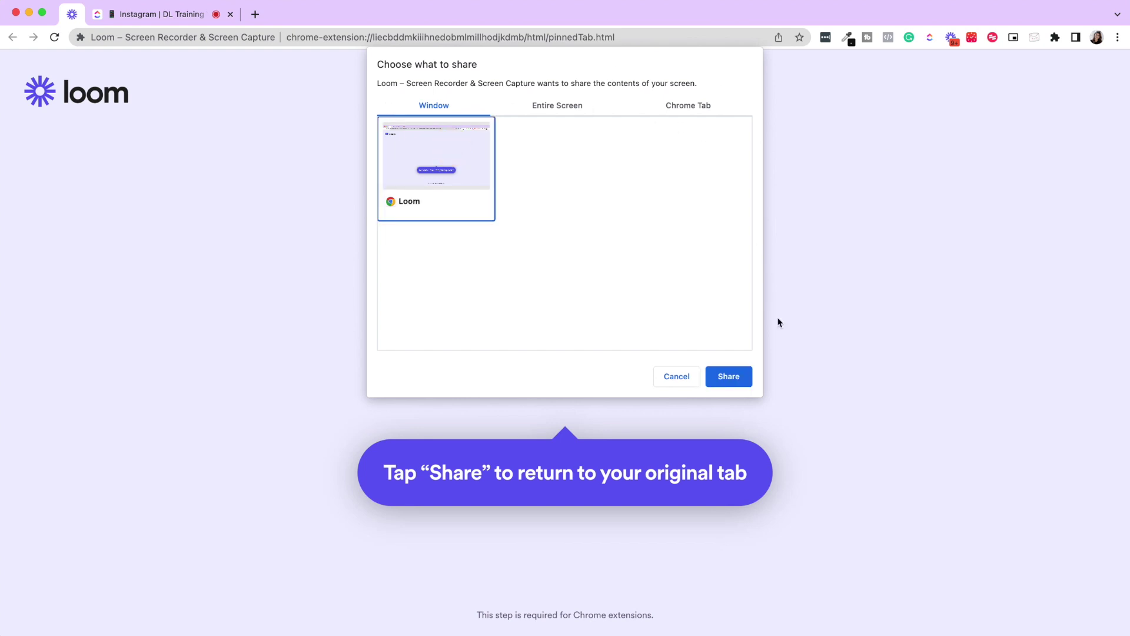
pyautogui.click(730, 377)
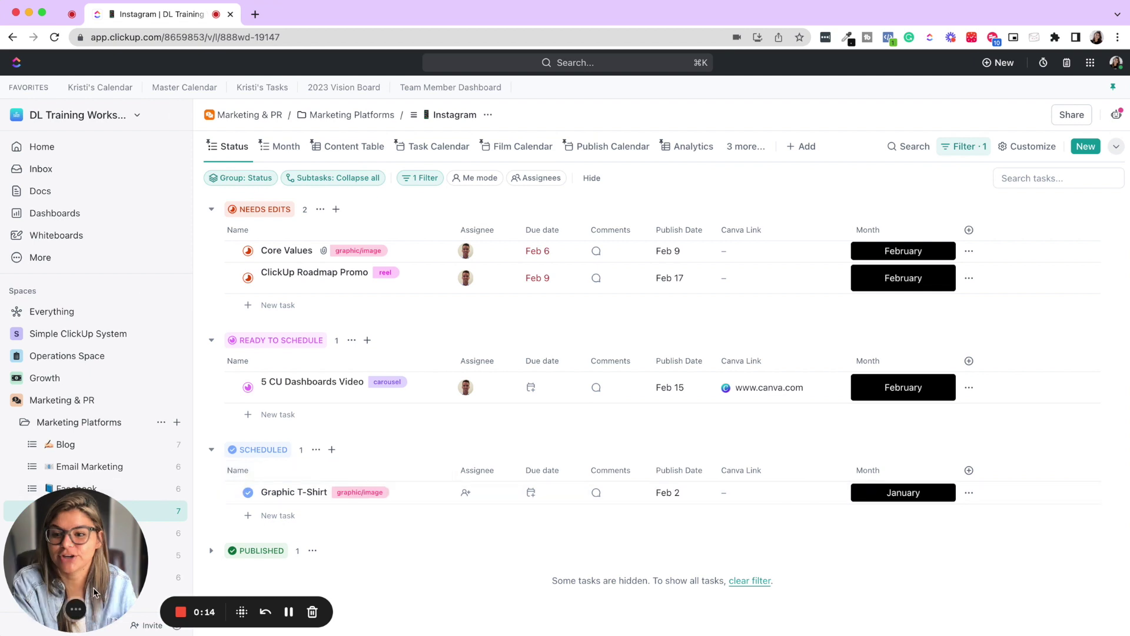
# Enlarge then shrink the webcam bubble to medium, and stop the recording
pyautogui.moveTo(77, 606)
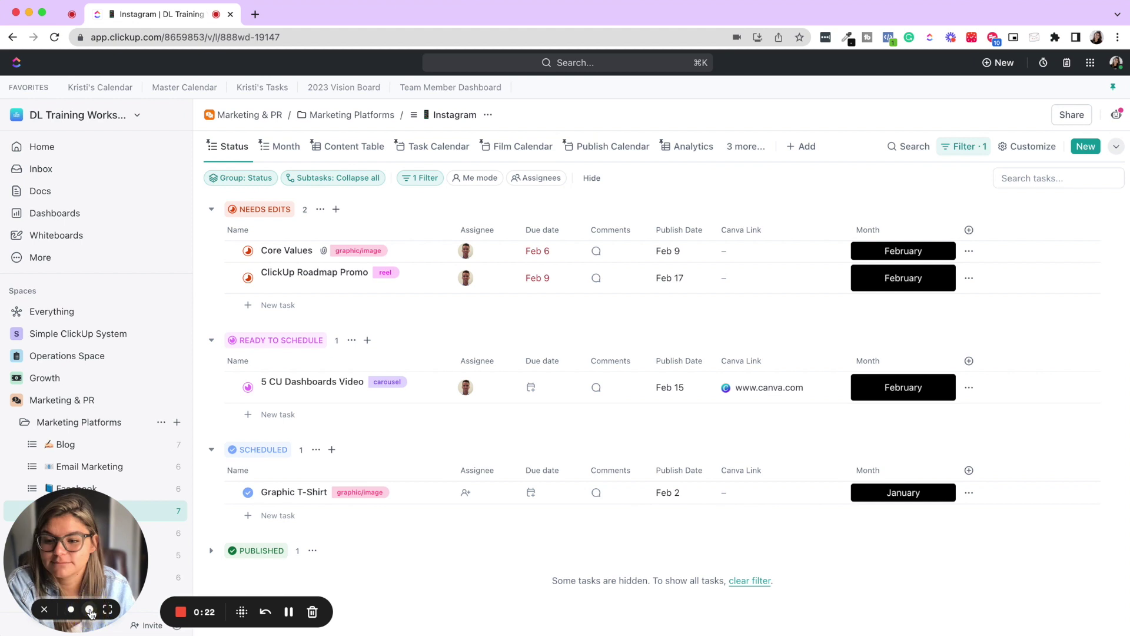
pyautogui.click(90, 609)
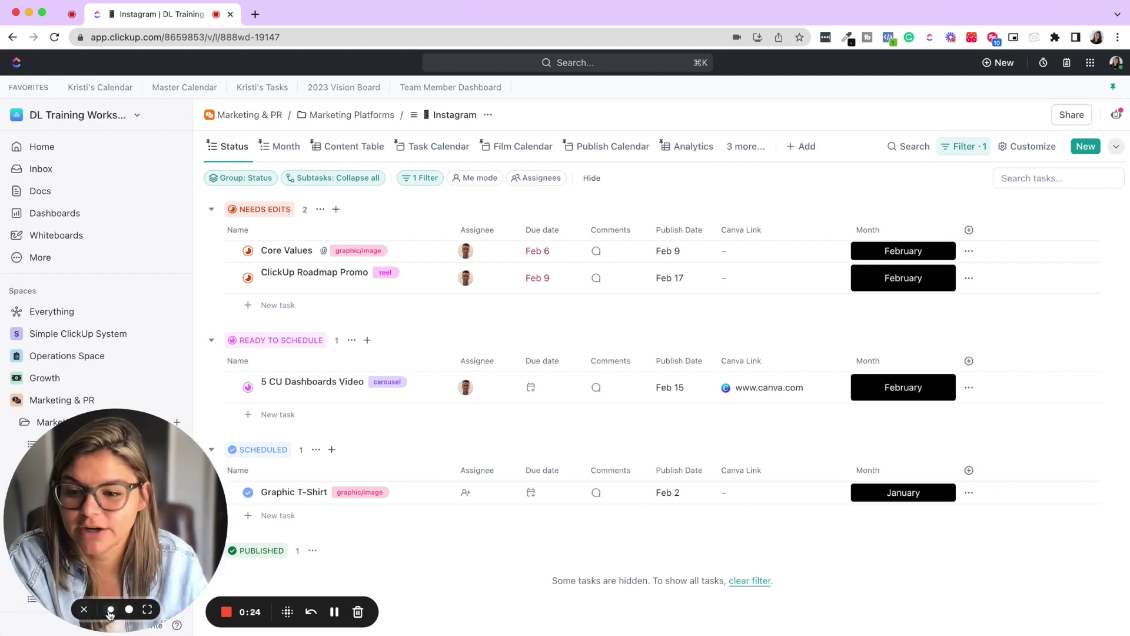
pyautogui.click(109, 612)
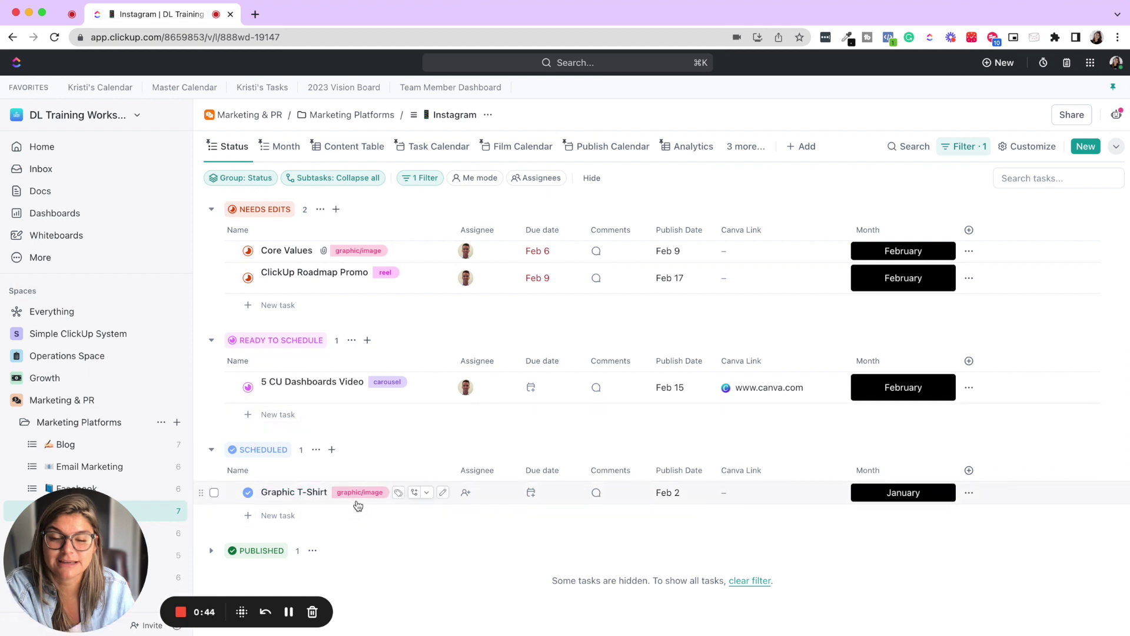
pyautogui.click(182, 612)
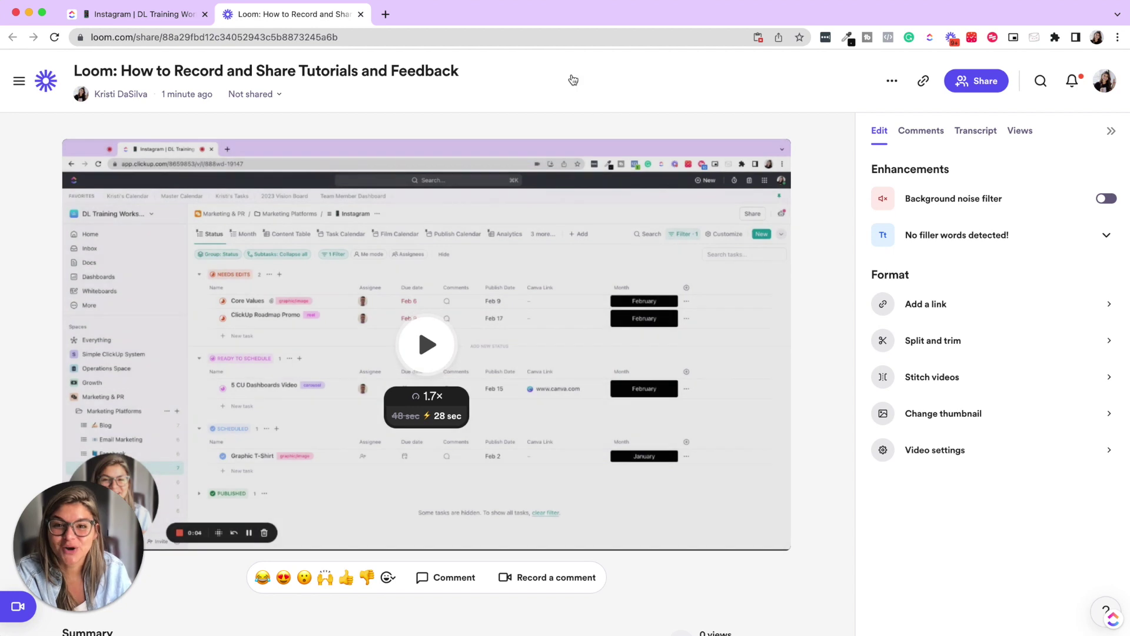
pyautogui.moveTo(250, 75)
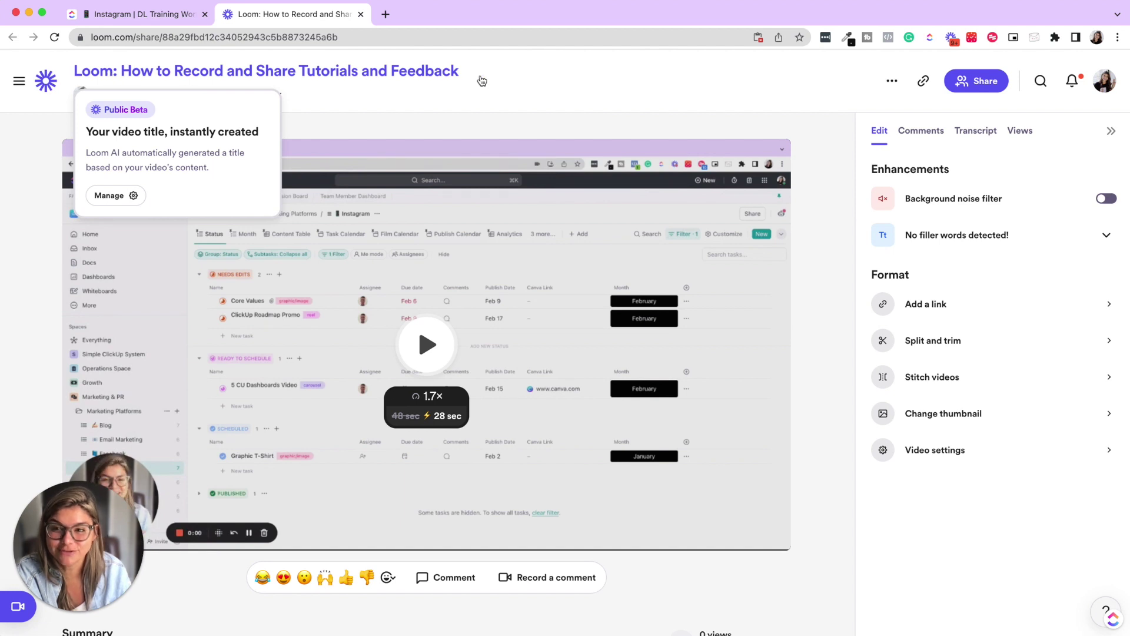
pyautogui.scroll(-4, 808, 127)
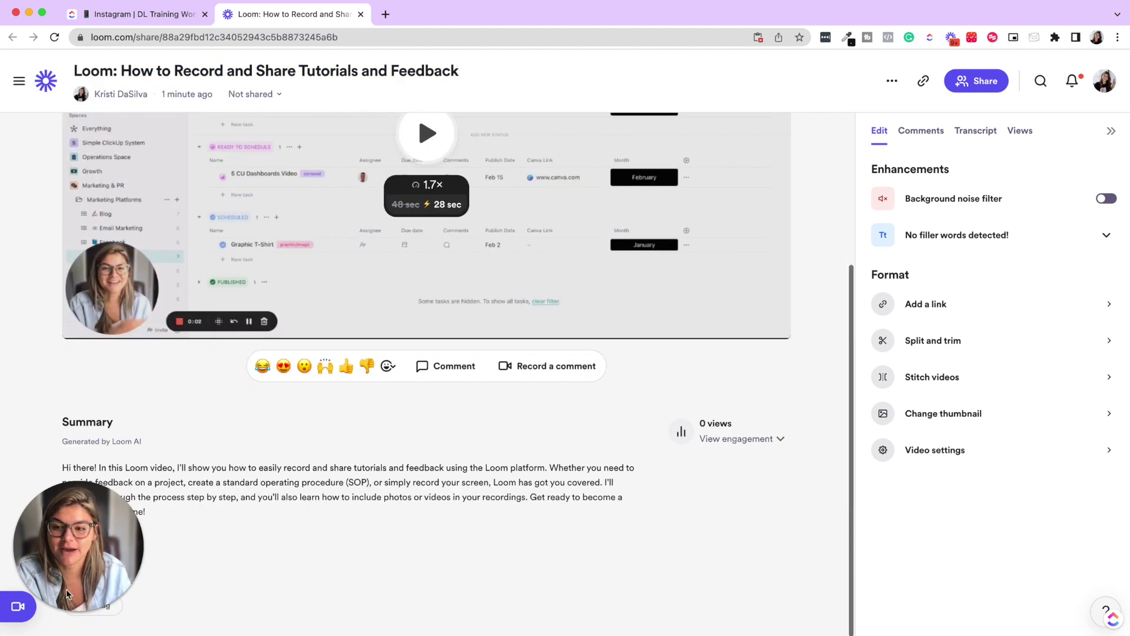
pyautogui.moveTo(69, 557); pyautogui.dragTo(318, 552)
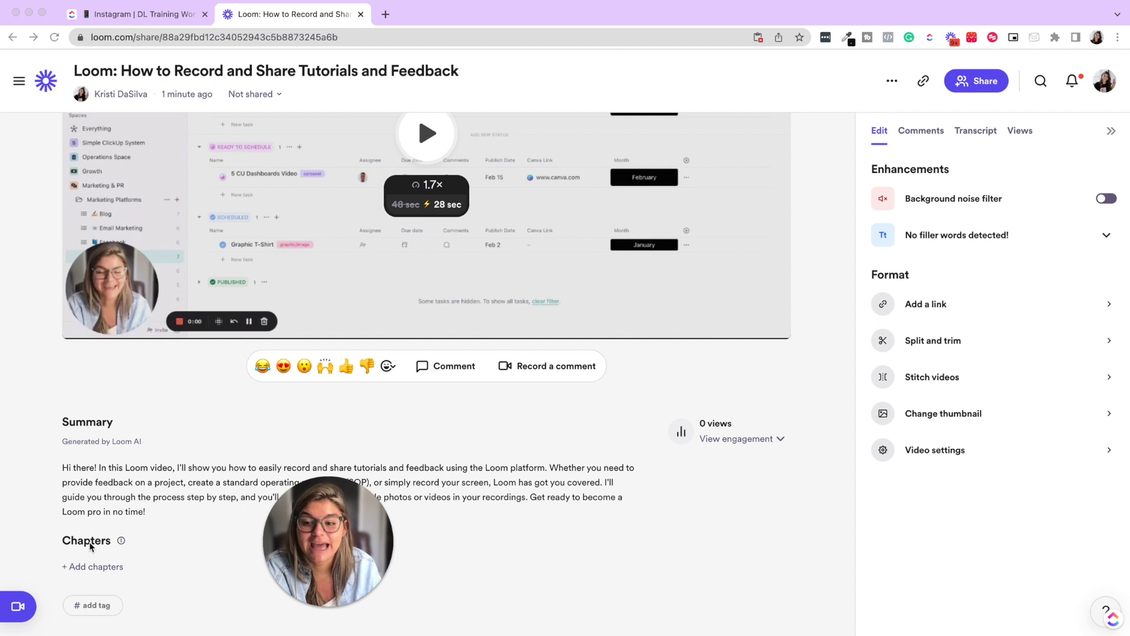
pyautogui.click(121, 541)
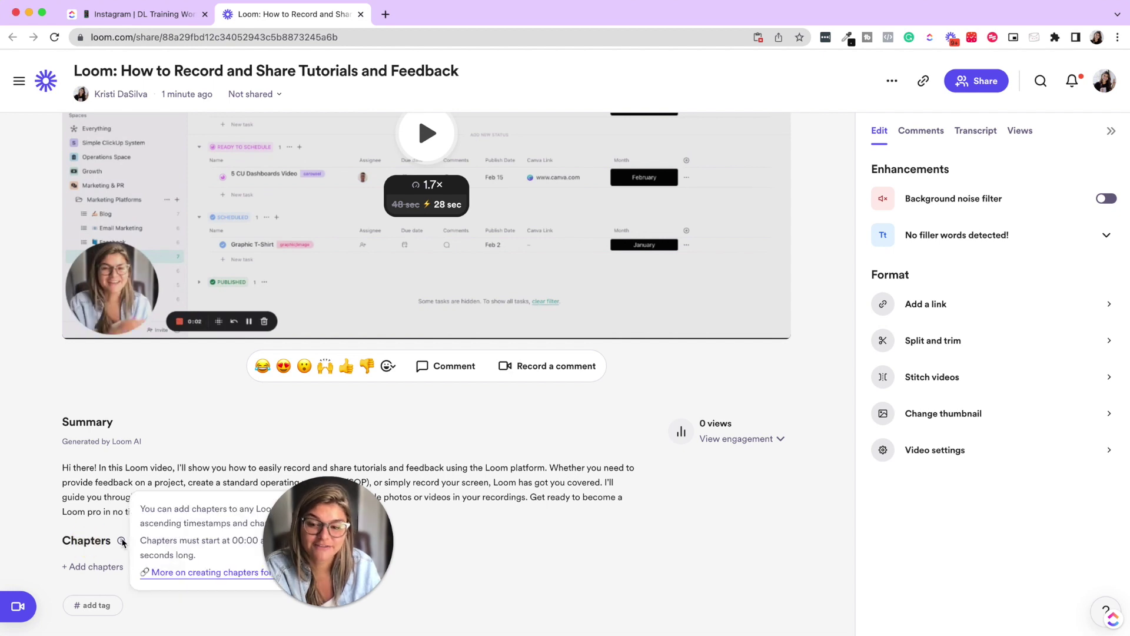
pyautogui.moveTo(309, 541); pyautogui.dragTo(70, 554)
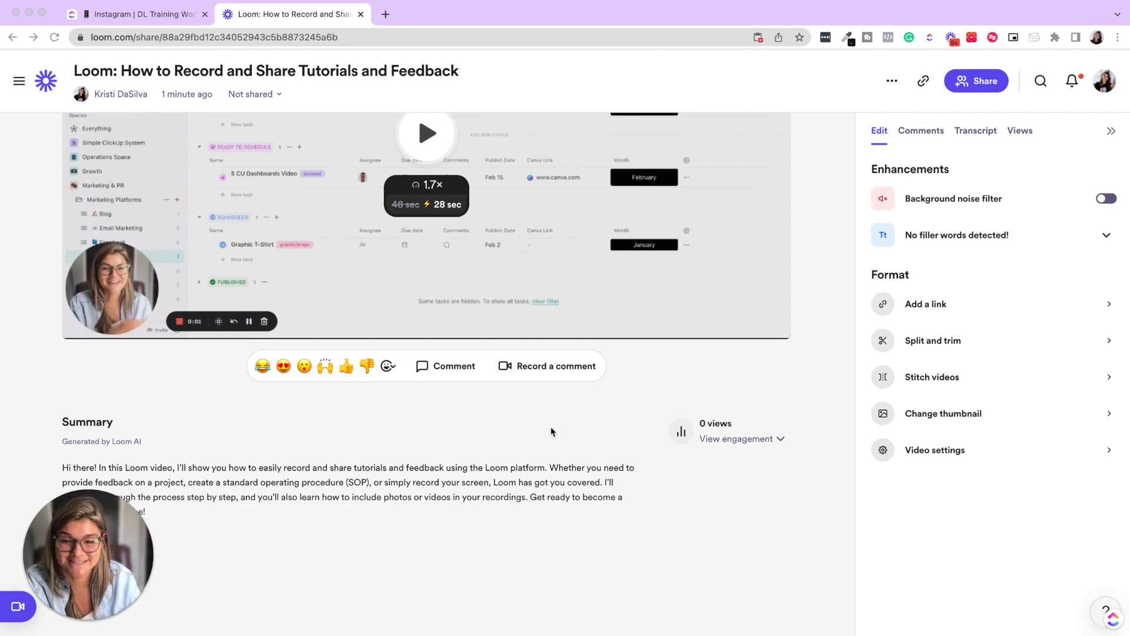
pyautogui.click(749, 436)
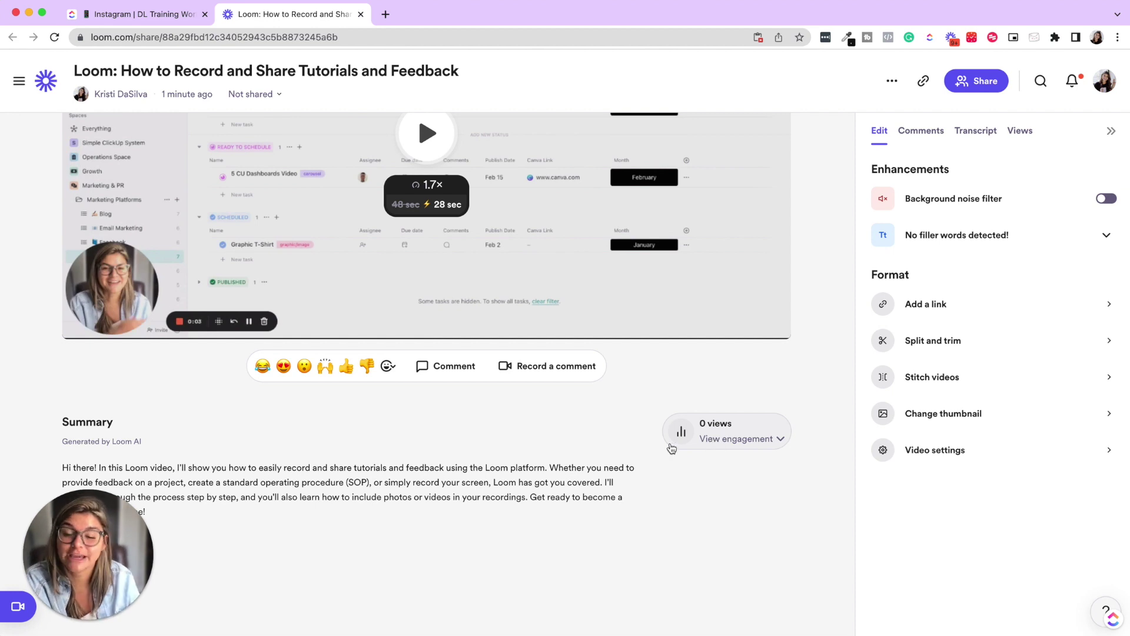
pyautogui.scroll(5, 699, 454)
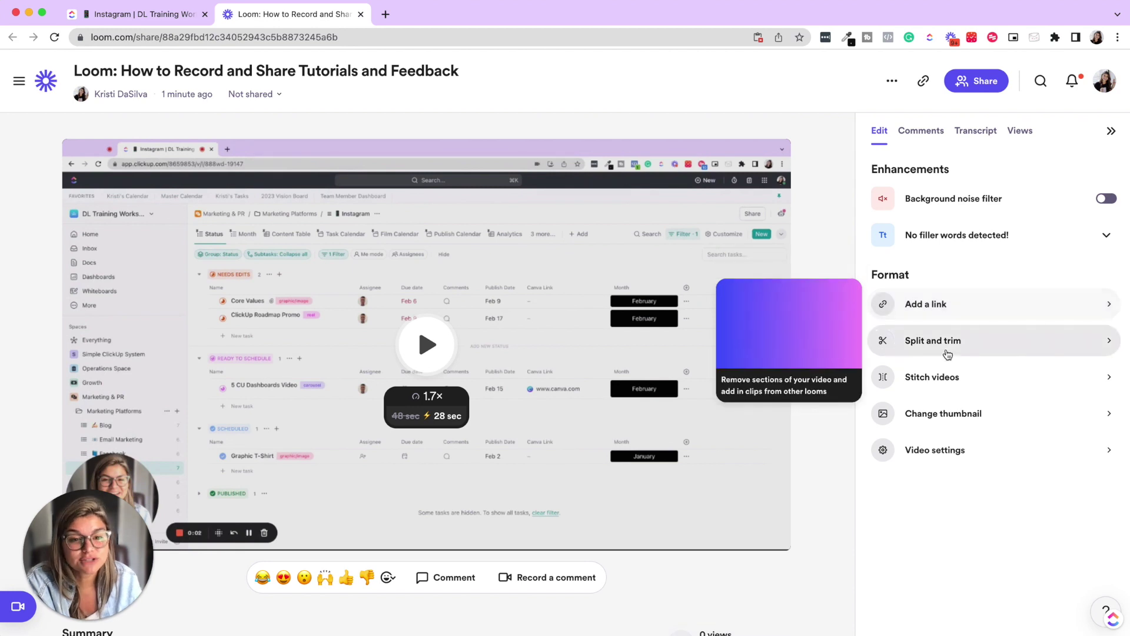
pyautogui.moveTo(945, 311)
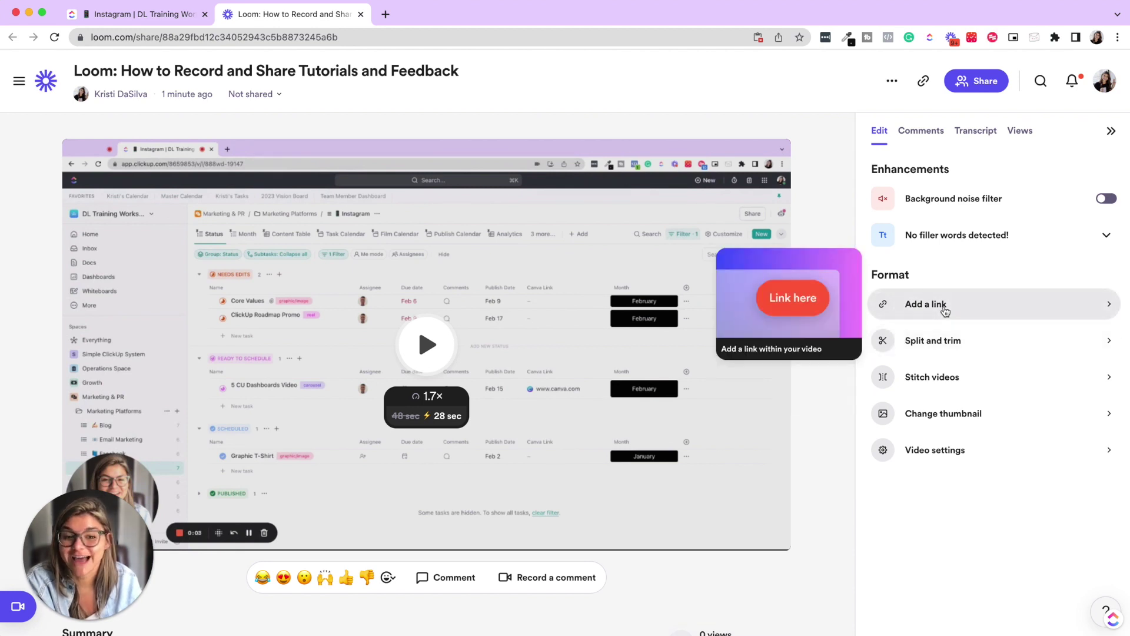
pyautogui.moveTo(942, 346)
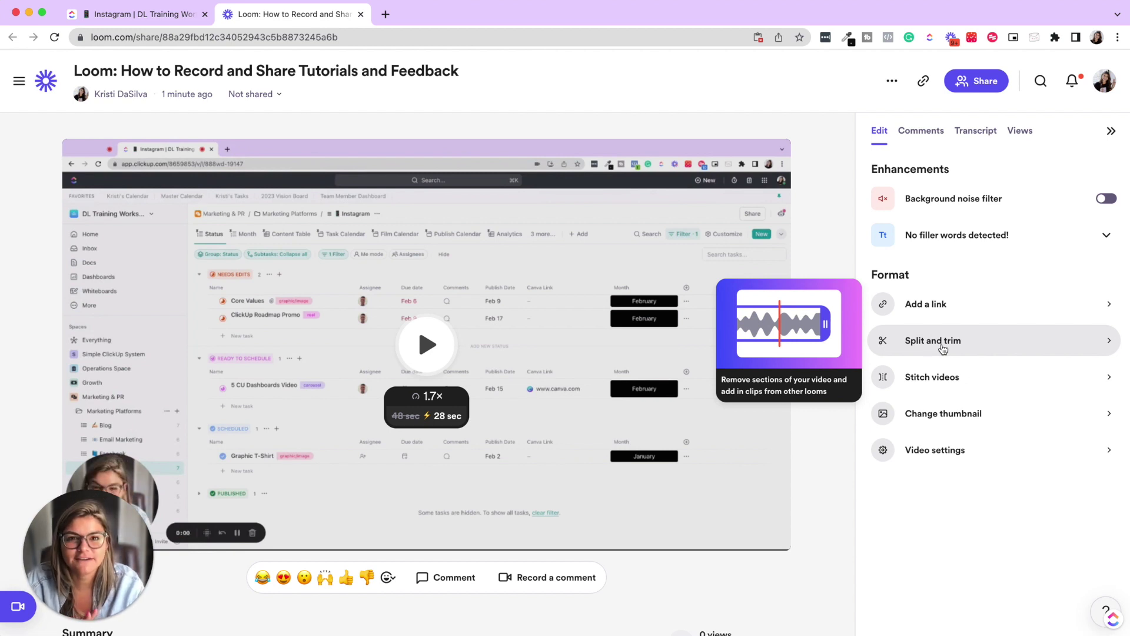
# In Split and trim, split the video at 0:24 and again at 0:27
pyautogui.click(943, 348)
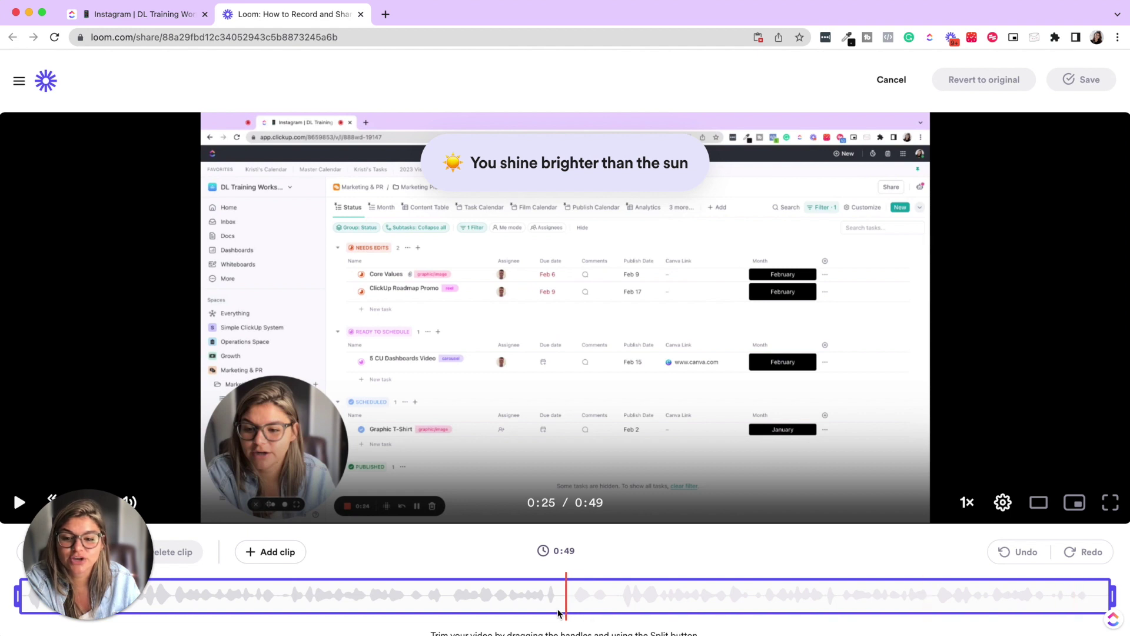
pyautogui.click(545, 601)
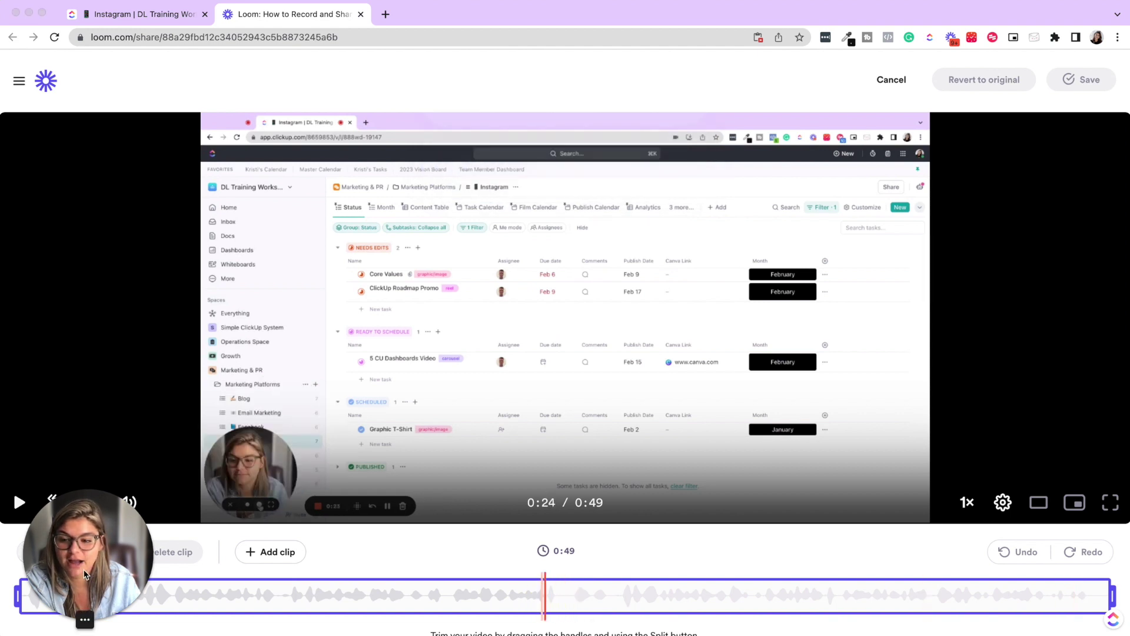
pyautogui.moveTo(88, 565); pyautogui.dragTo(93, 409)
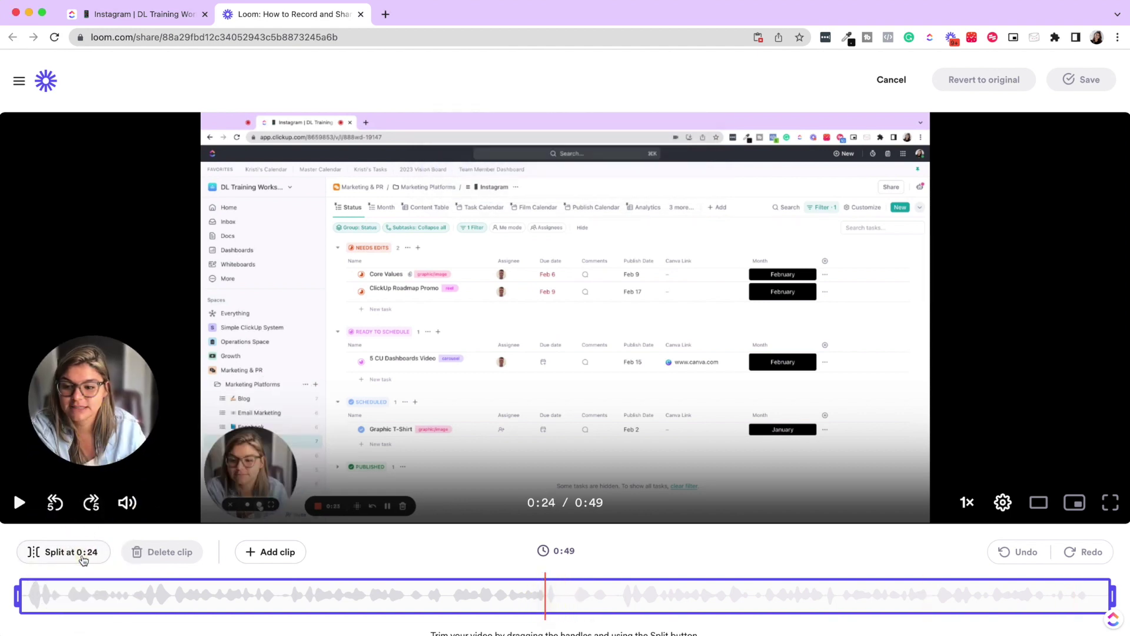
pyautogui.click(80, 554)
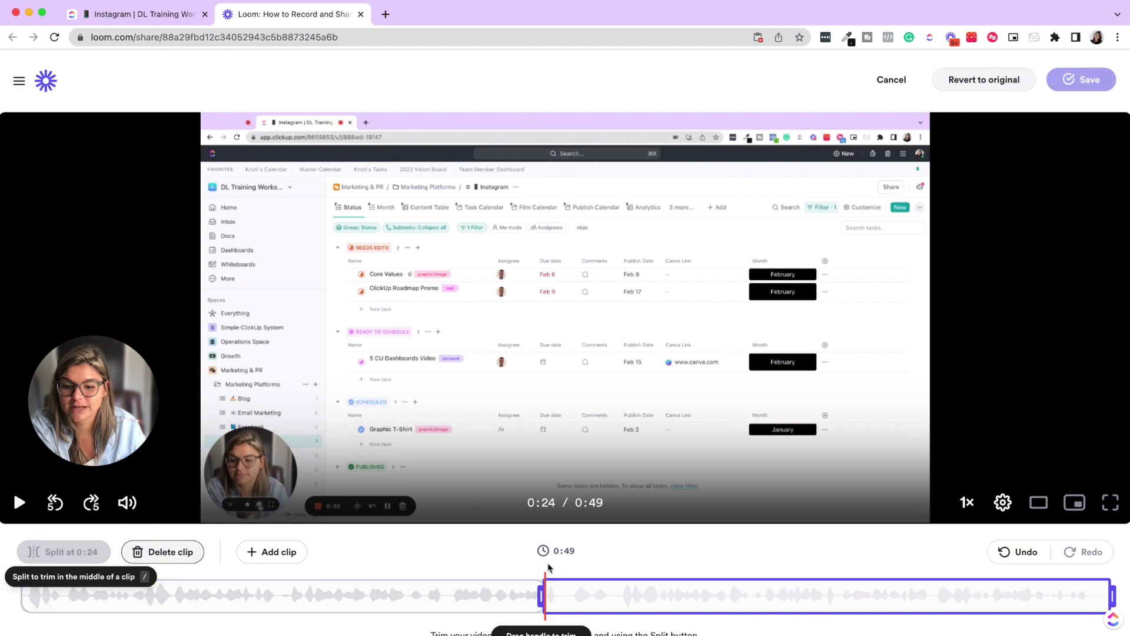
pyautogui.click(616, 595)
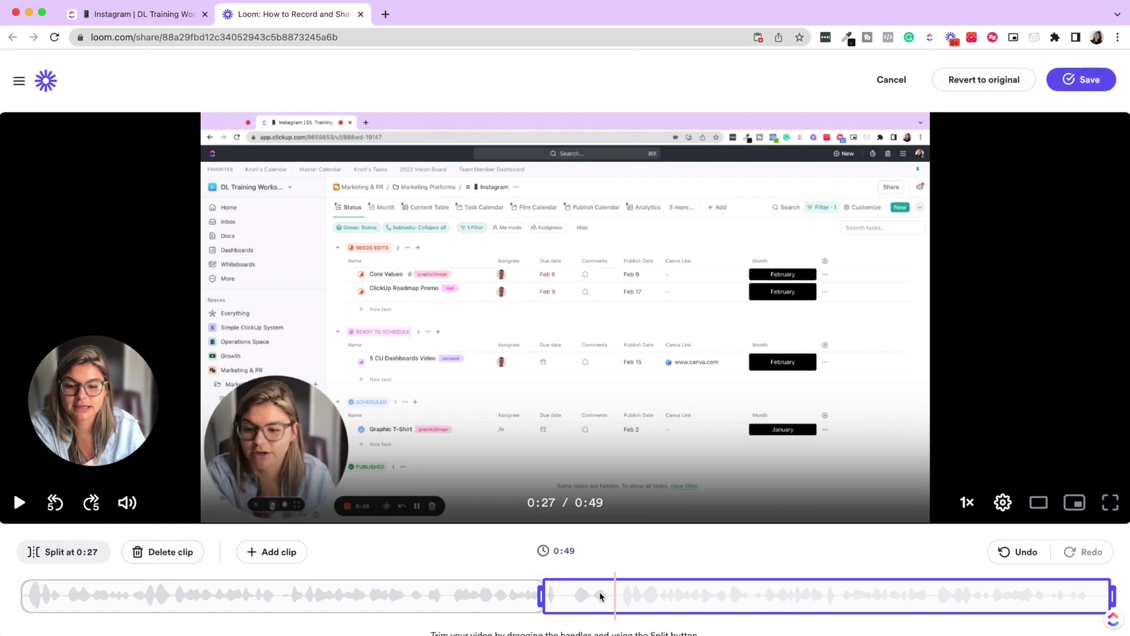
pyautogui.click(49, 554)
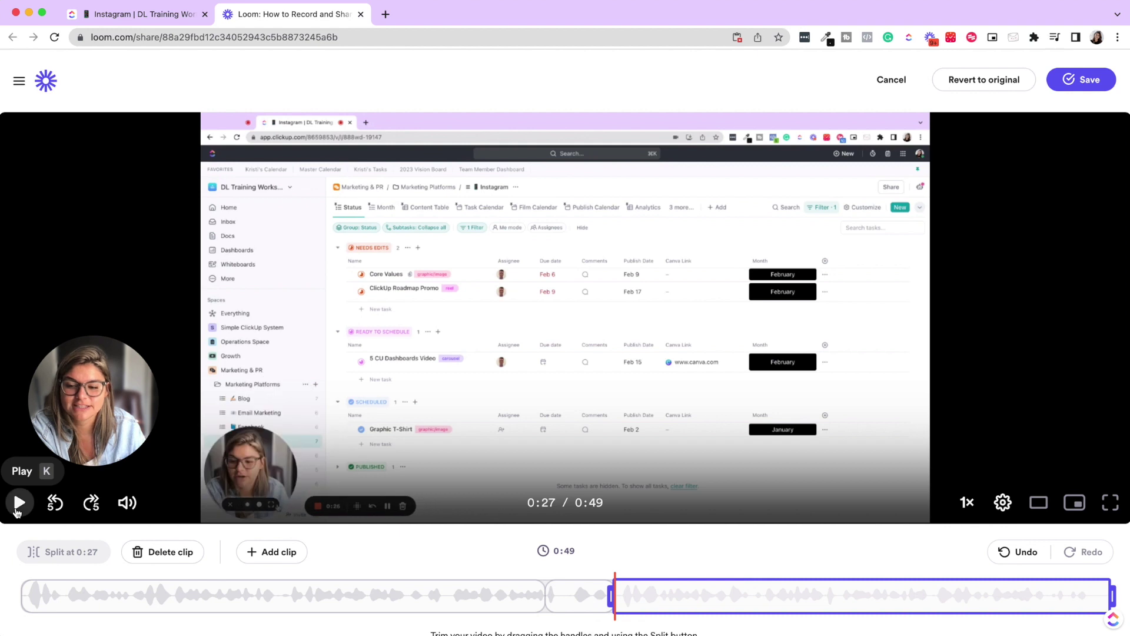
# Delete the middle 0:24–0:27 clip and save the trimmed video
pyautogui.click(17, 506)
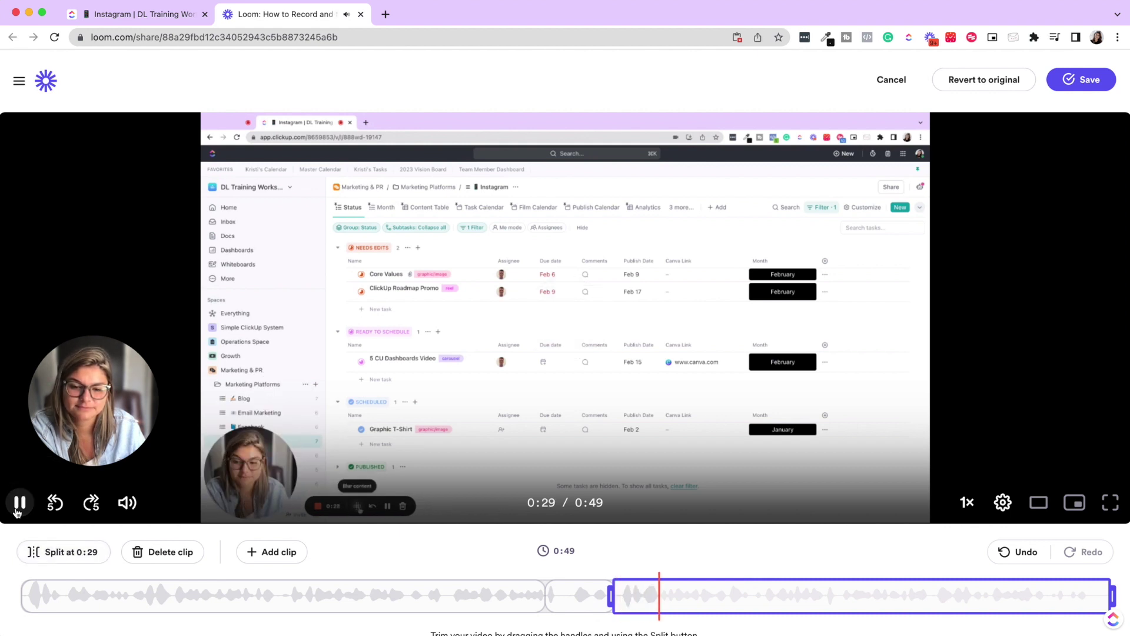
pyautogui.click(18, 506)
pyautogui.click(571, 591)
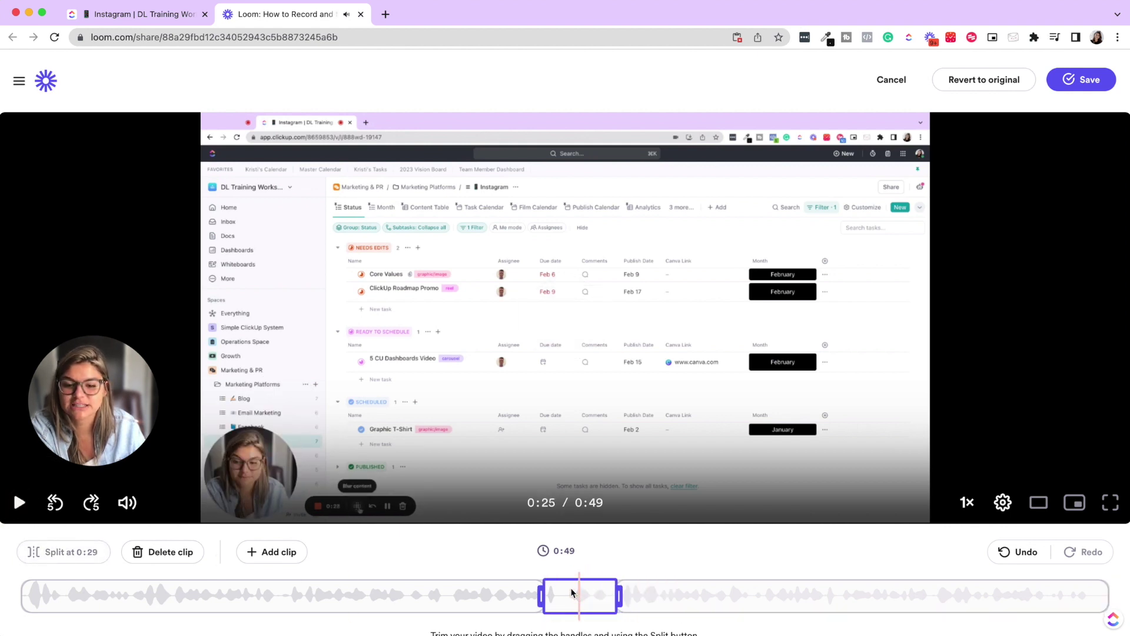
pyautogui.click(179, 553)
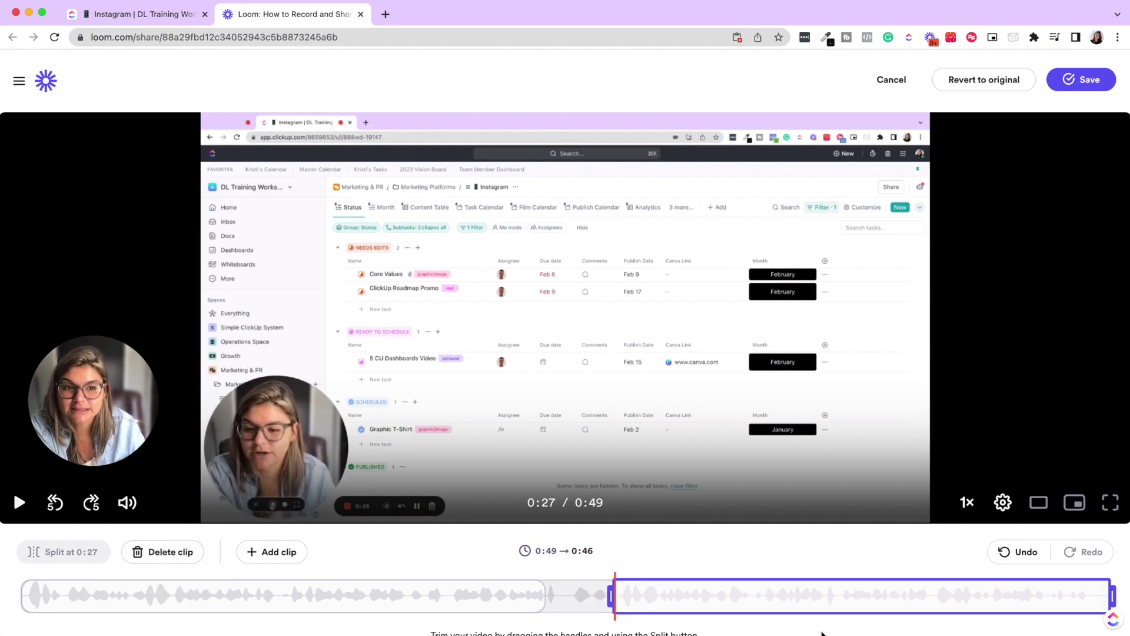
pyautogui.click(1060, 80)
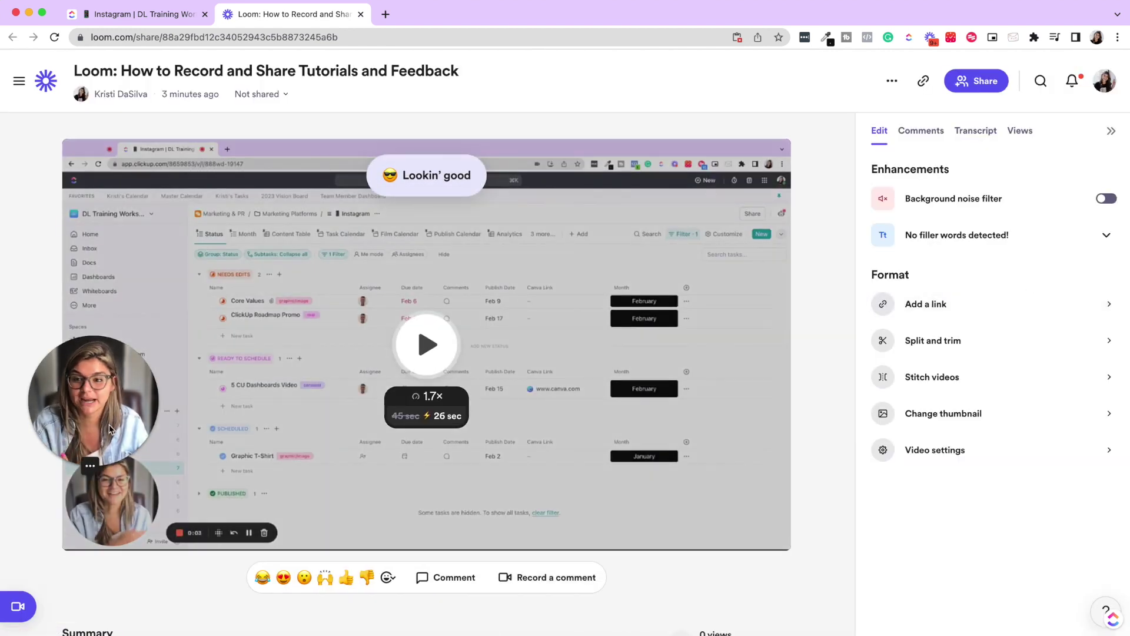
# Move the webcam bubble to the bottom-left corner and open Stitch videos' clip picker
pyautogui.moveTo(109, 428); pyautogui.dragTo(98, 548)
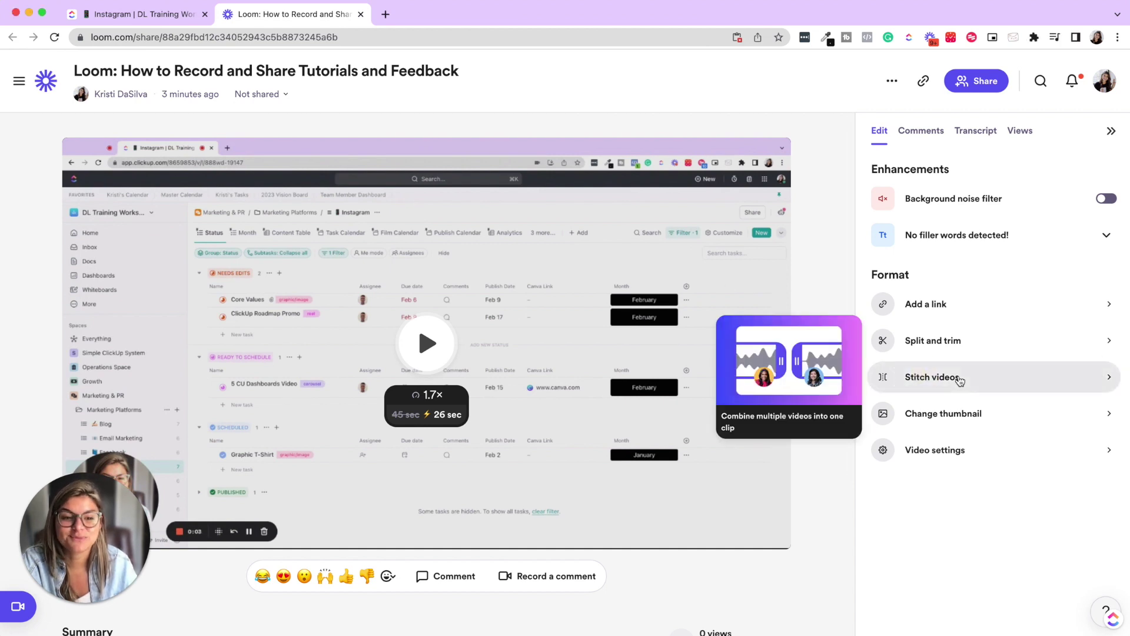
pyautogui.click(955, 377)
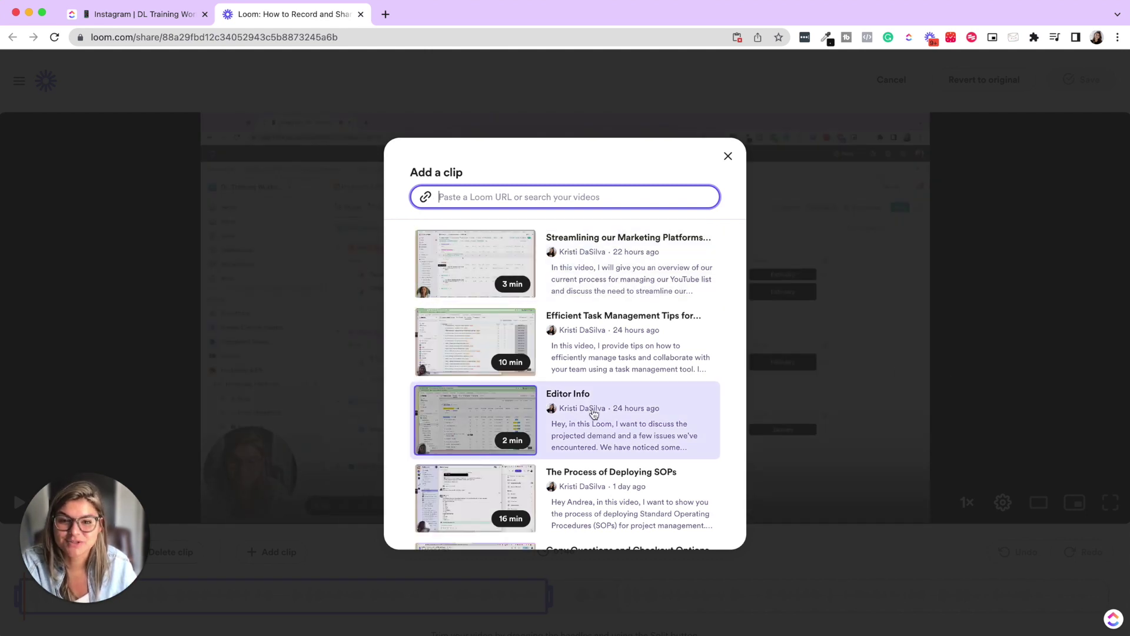
# Close the Add a clip picker and cancel out of the editor unchanged
pyautogui.click(729, 156)
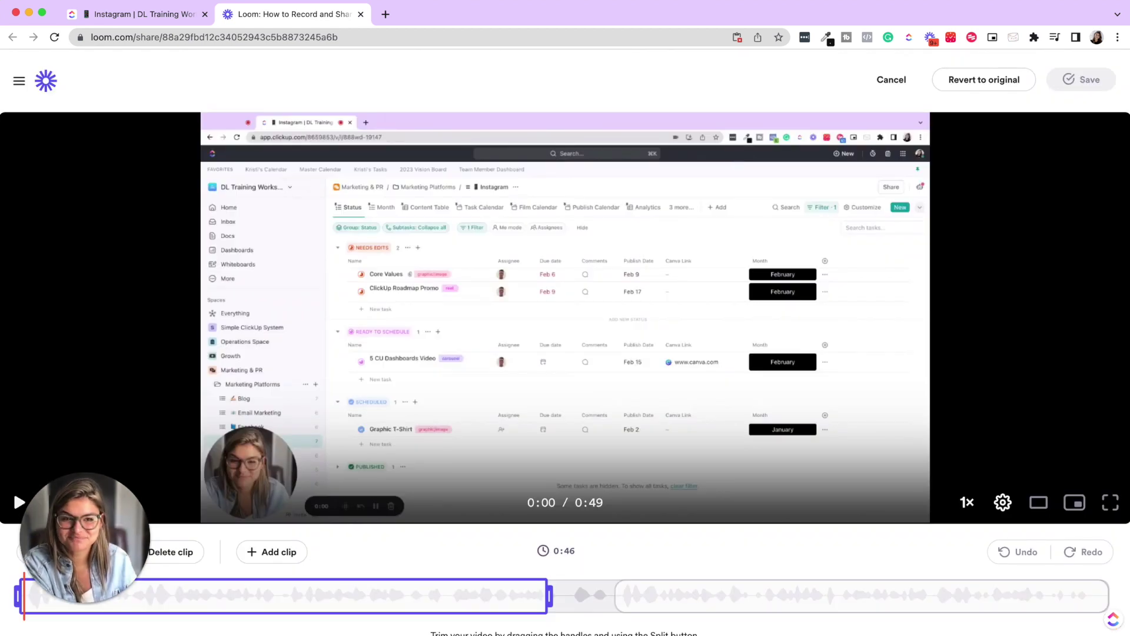
pyautogui.click(890, 79)
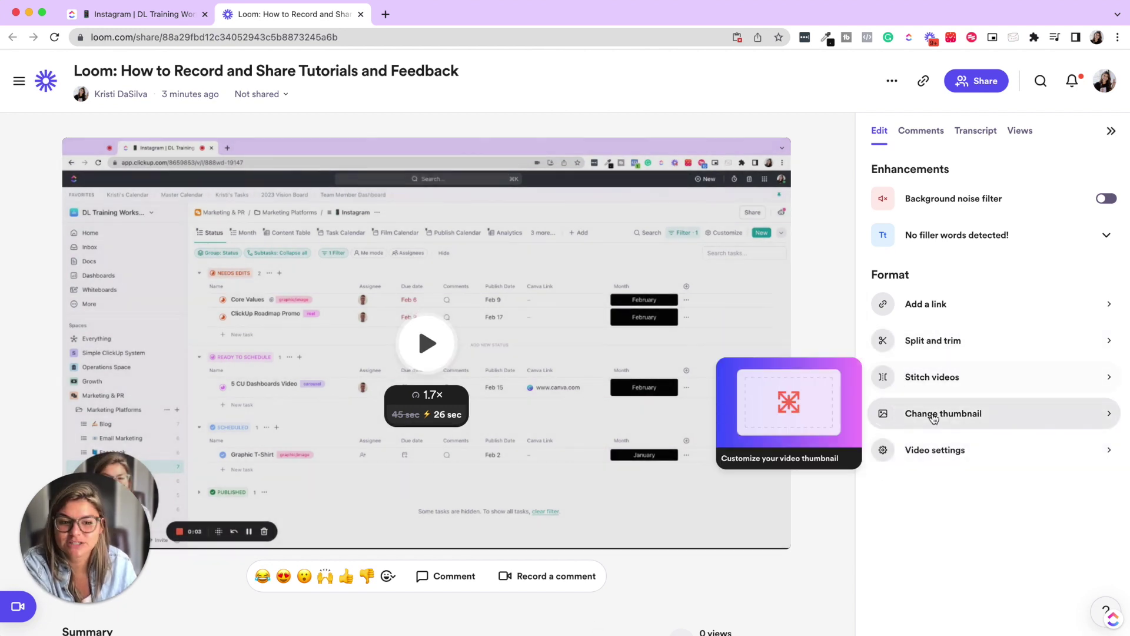
# Check the tutorial's comments, transcript and views, then open 'Streamlining our Marketing Platforms and Content Flow'
pyautogui.click(937, 303)
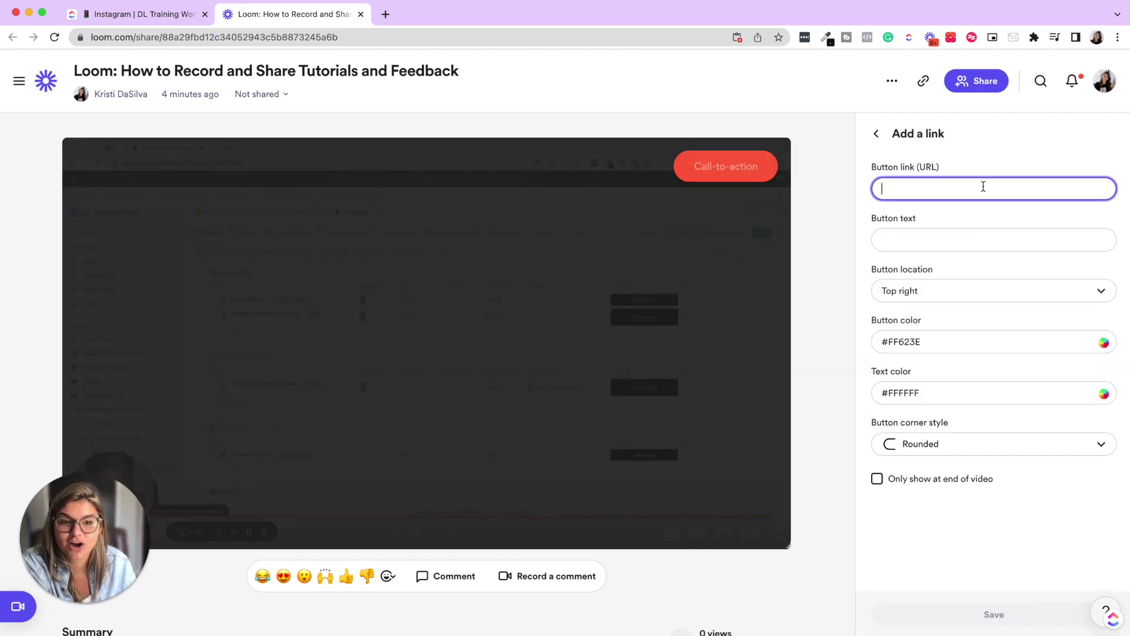
pyautogui.click(875, 135)
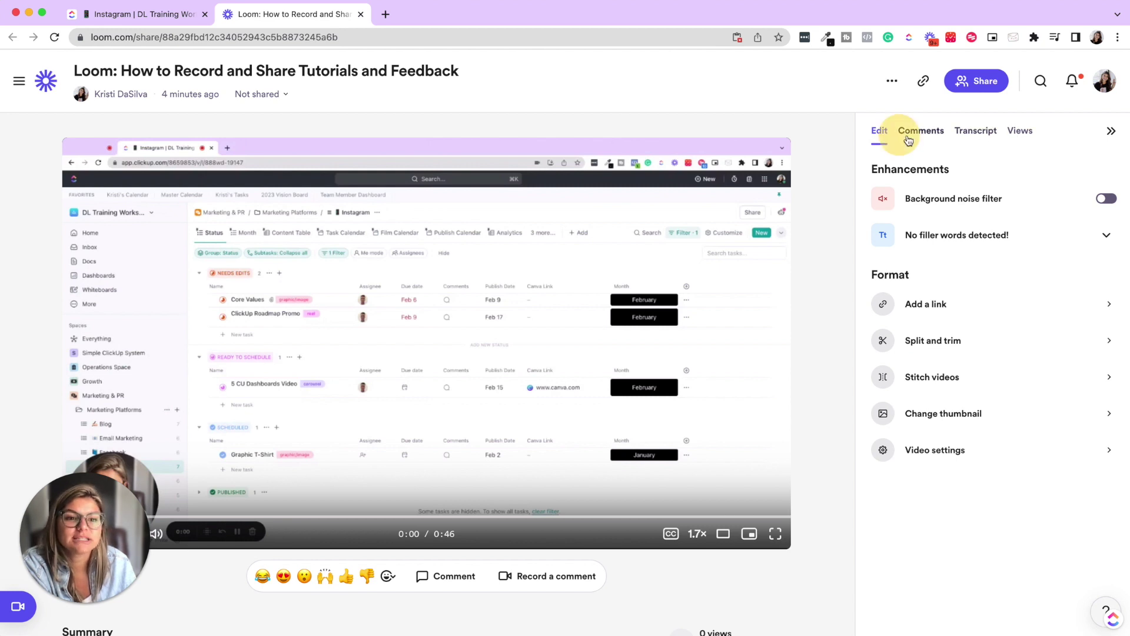
pyautogui.click(909, 140)
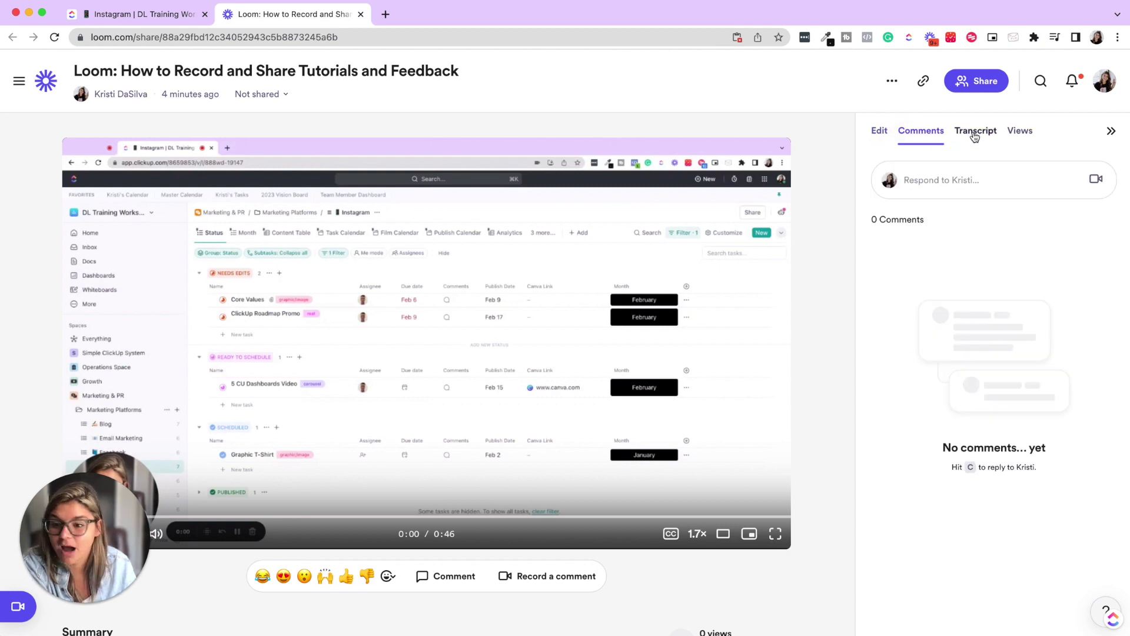
pyautogui.click(974, 137)
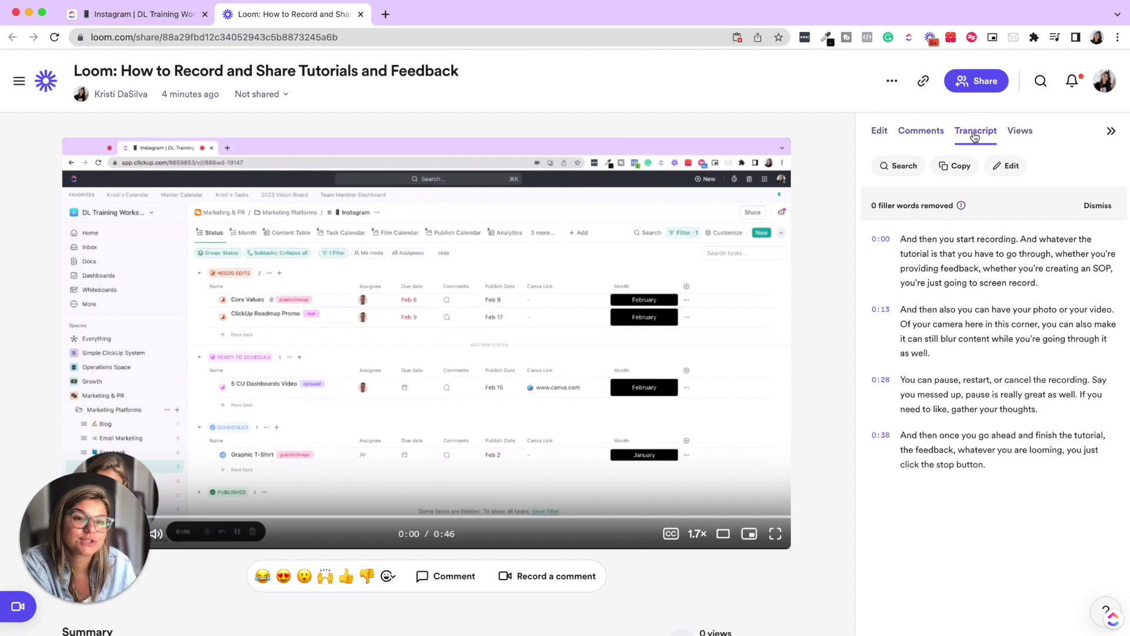
pyautogui.scroll(-2, 1006, 311)
pyautogui.scroll(2, 1007, 310)
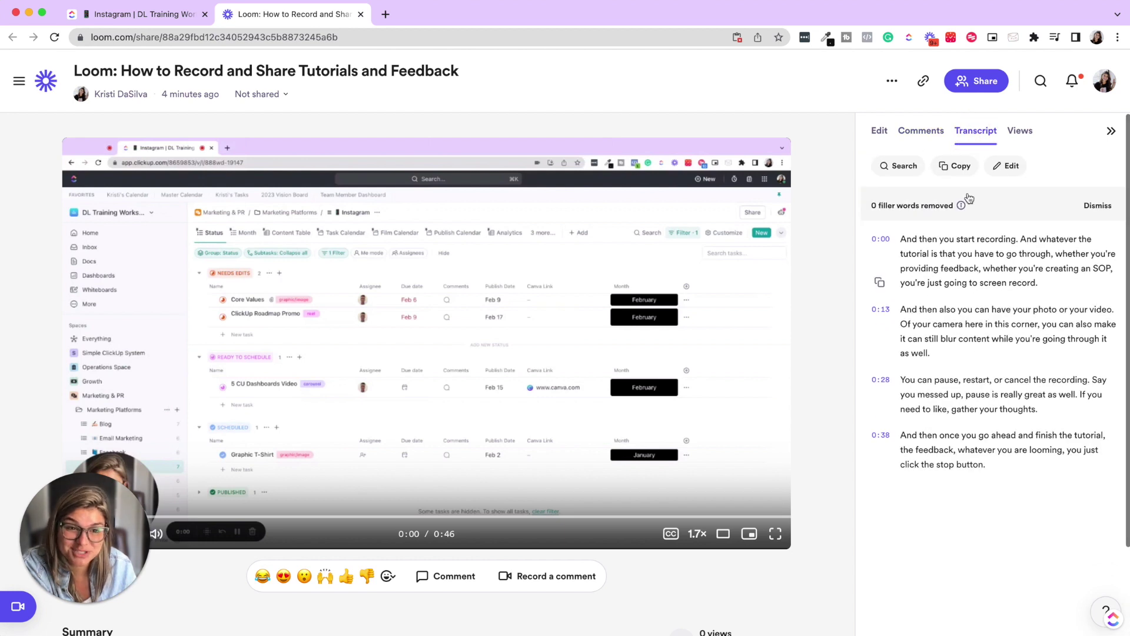
pyautogui.click(1022, 134)
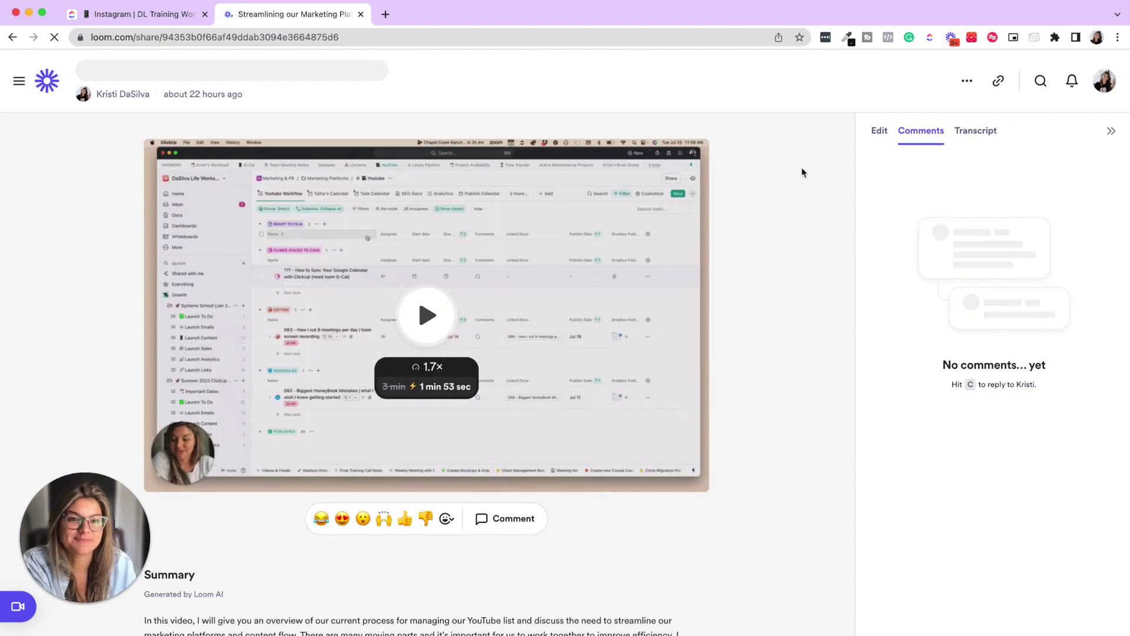
pyautogui.click(801, 170)
# Review the viewer engagement summary and the single viewer's view-time details, then return to the views summary
pyautogui.click(652, 528)
pyautogui.scroll(-3, 736, 187)
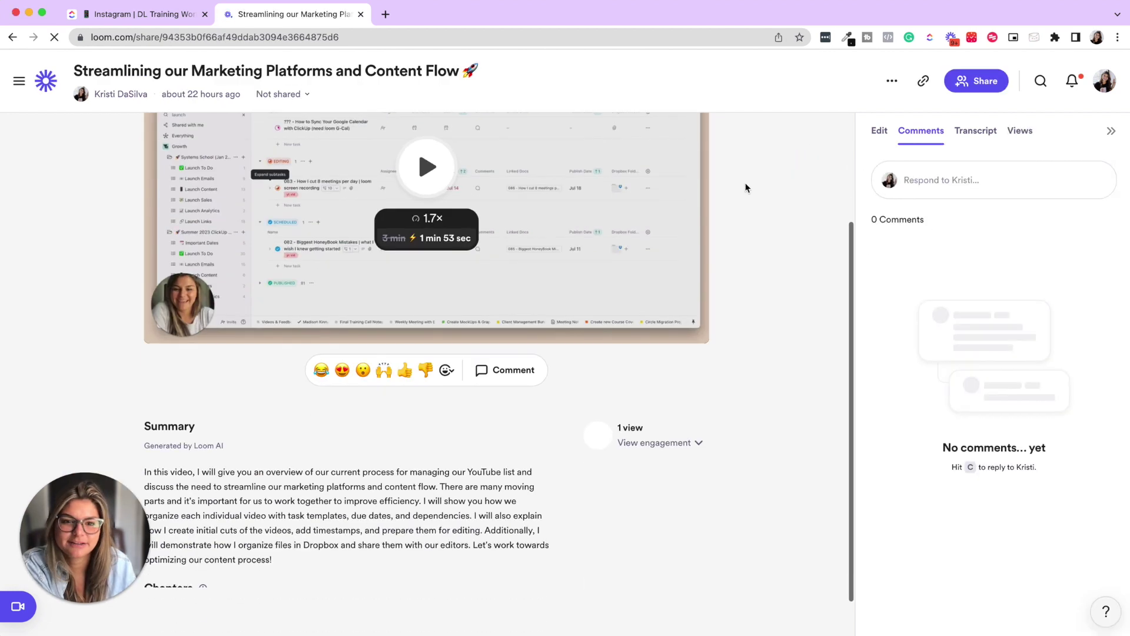
pyautogui.scroll(2, 745, 187)
pyautogui.scroll(-3, 746, 187)
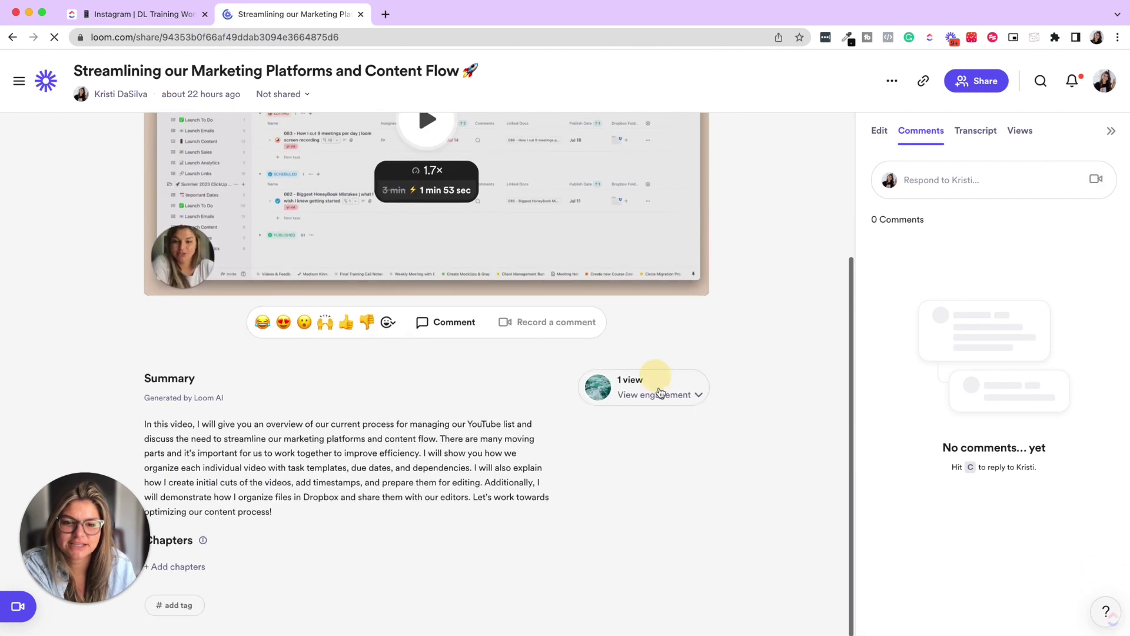
pyautogui.click(656, 390)
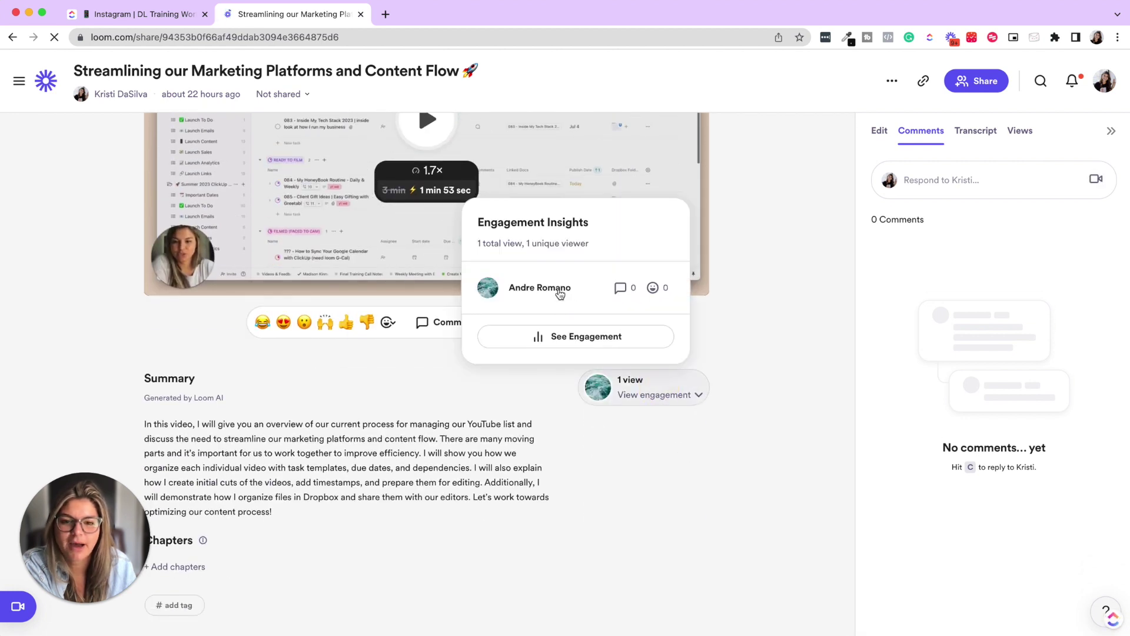
pyautogui.click(554, 287)
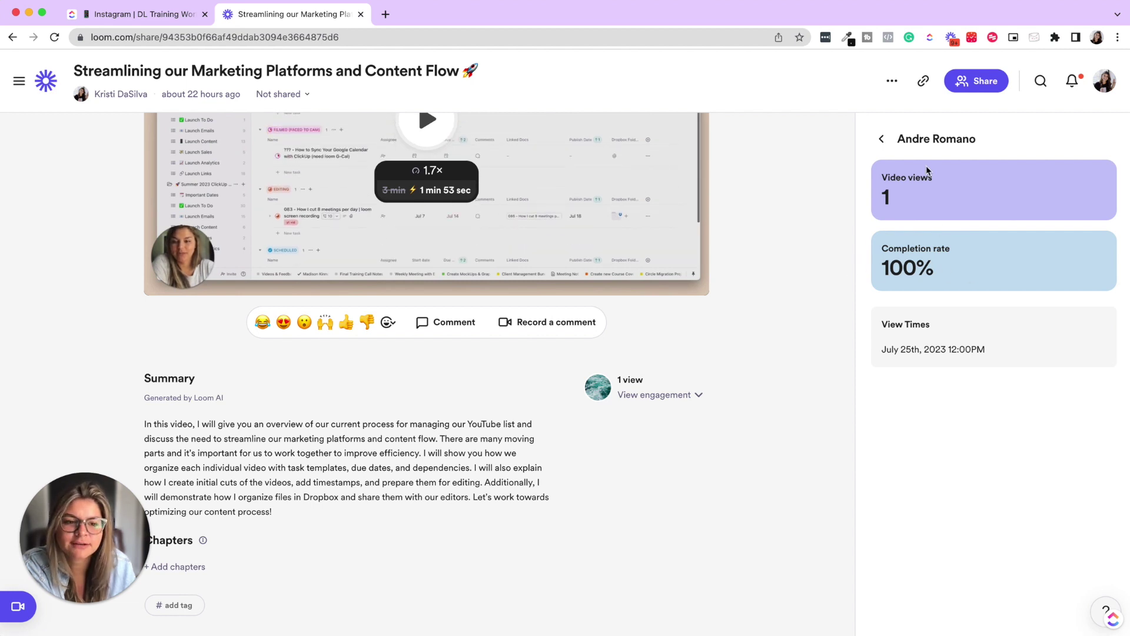
pyautogui.moveTo(882, 351); pyautogui.dragTo(990, 351)
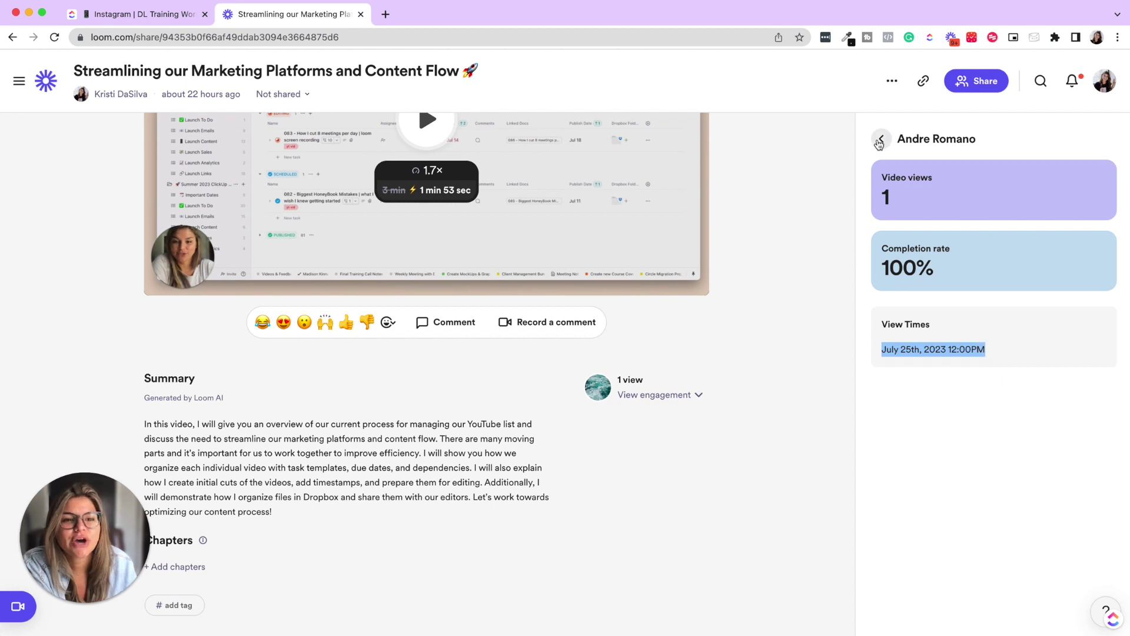
pyautogui.click(880, 140)
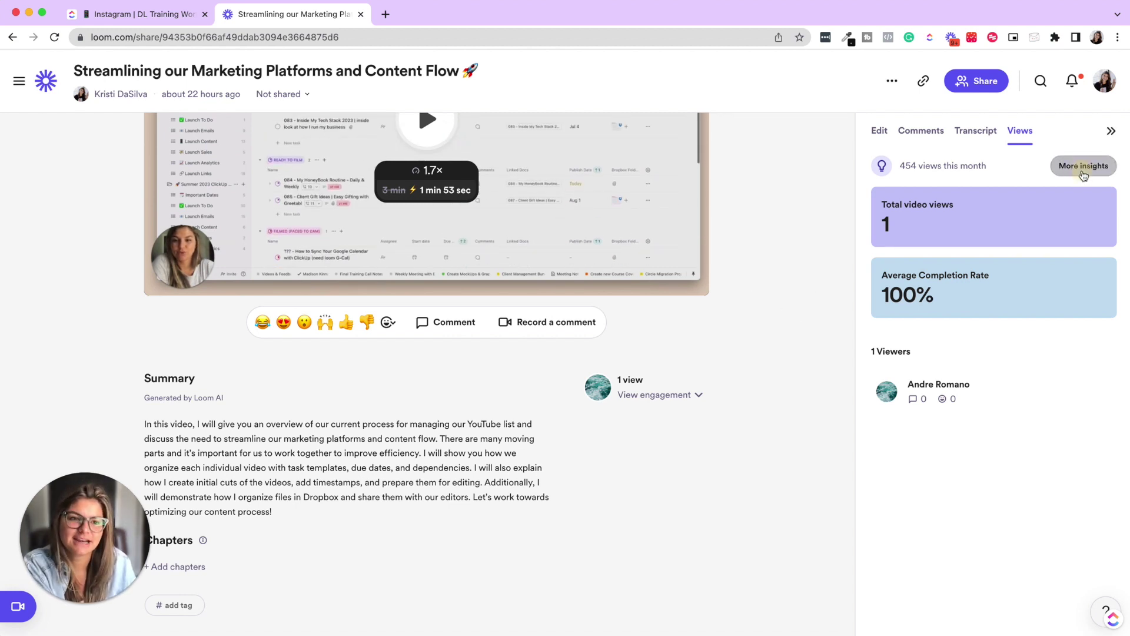
# Check and close the More insights overview, leaving the video title unchanged
pyautogui.click(1085, 166)
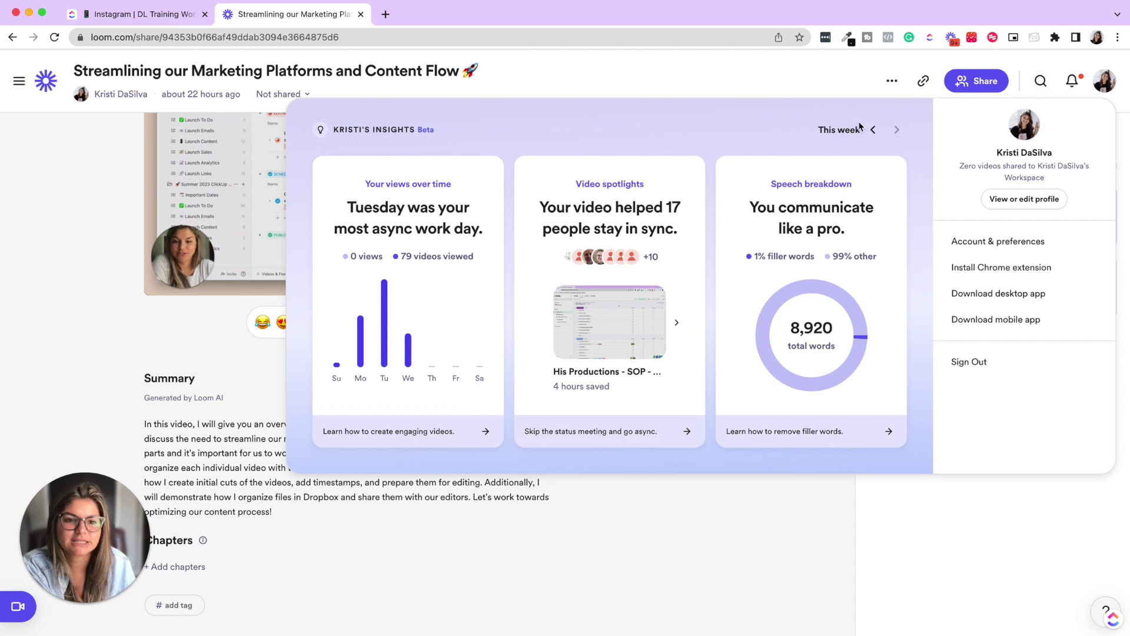
pyautogui.click(286, 71)
pyautogui.click(91, 143)
pyautogui.click(286, 76)
pyautogui.click(643, 76)
pyautogui.click(743, 212)
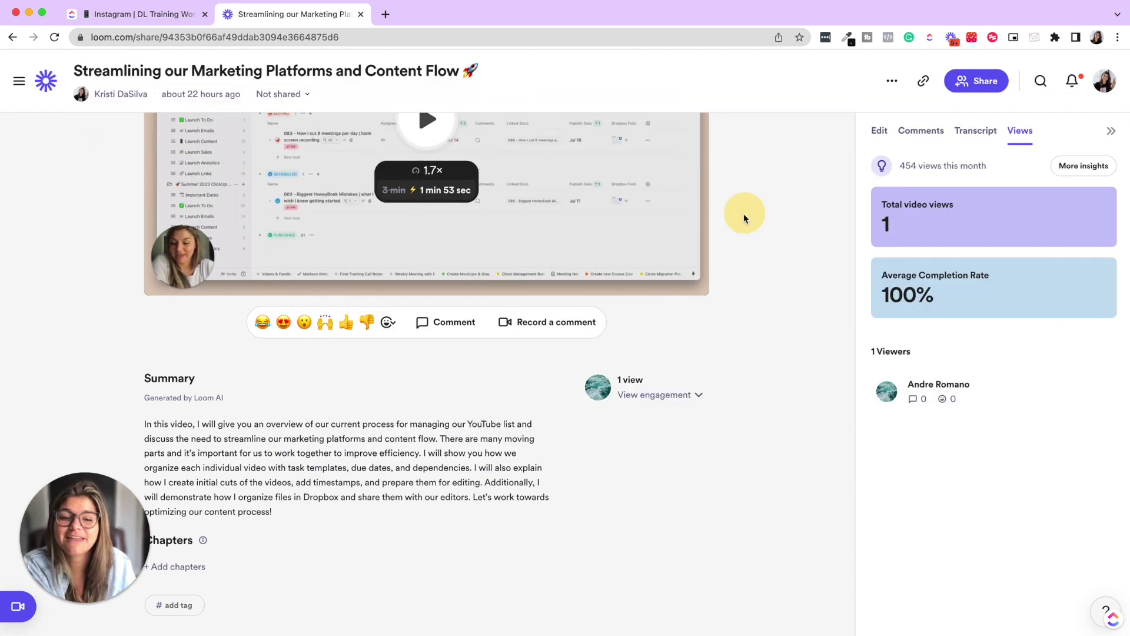
pyautogui.scroll(3, 717, 213)
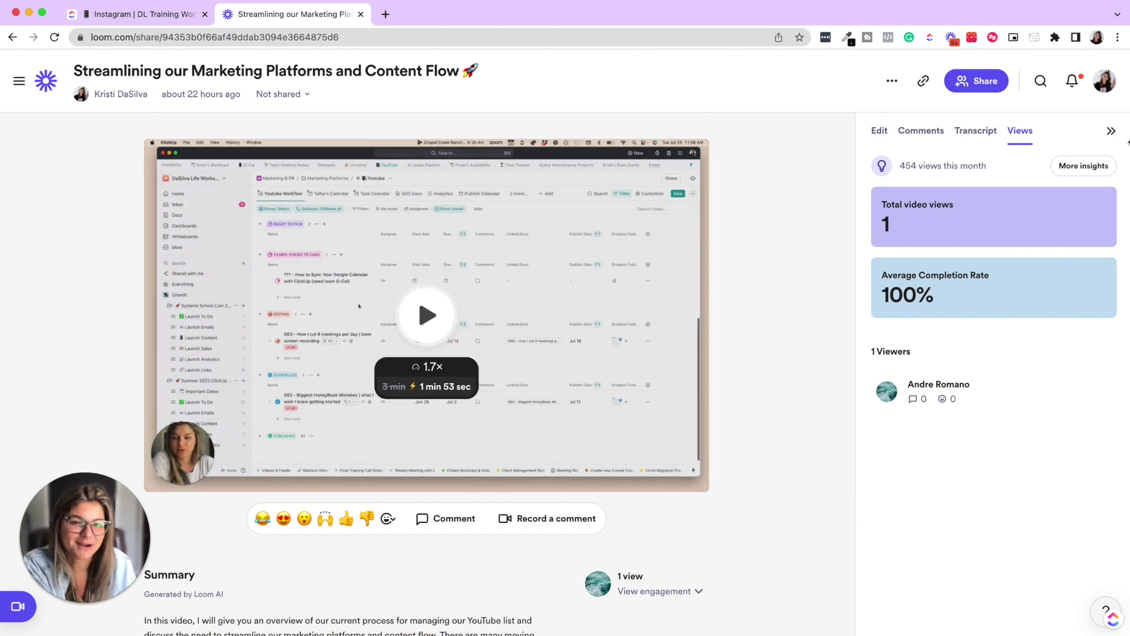
# Collapse the side panel, copy the video's share link and open it in a new tab
pyautogui.click(1111, 131)
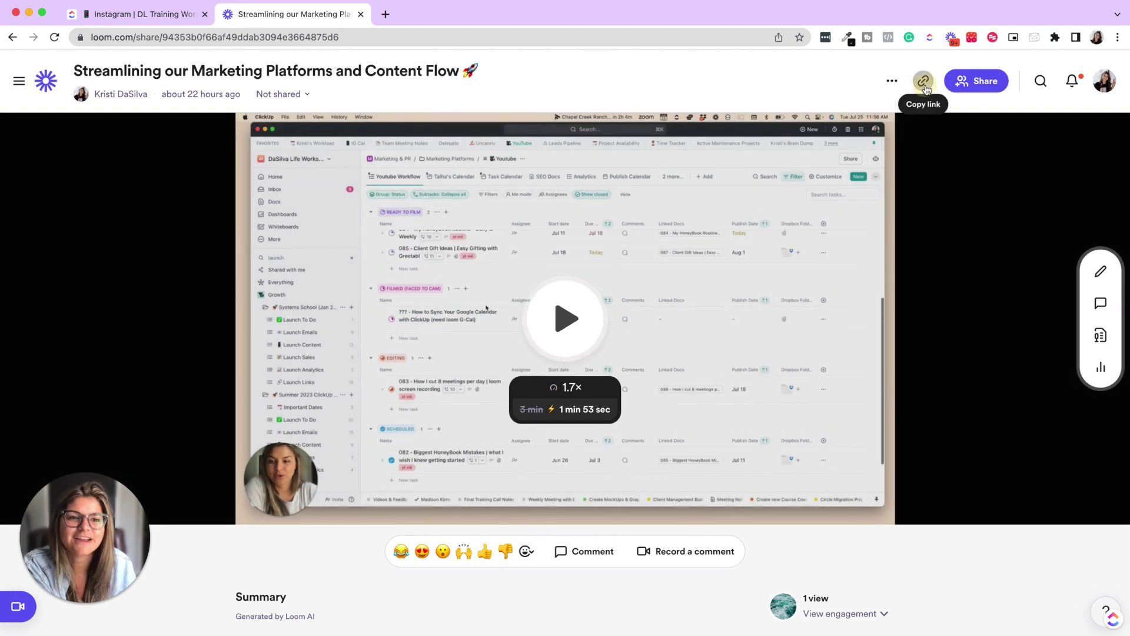
pyautogui.click(923, 81)
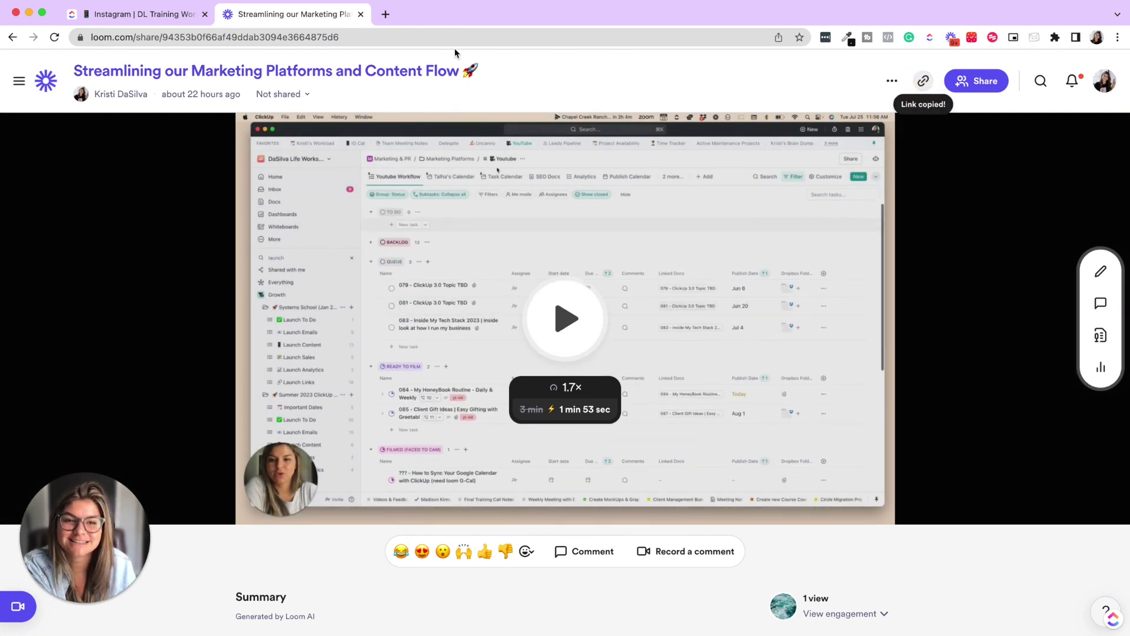
pyautogui.click(386, 14)
pyautogui.press('super+v')
pyautogui.press('Return')
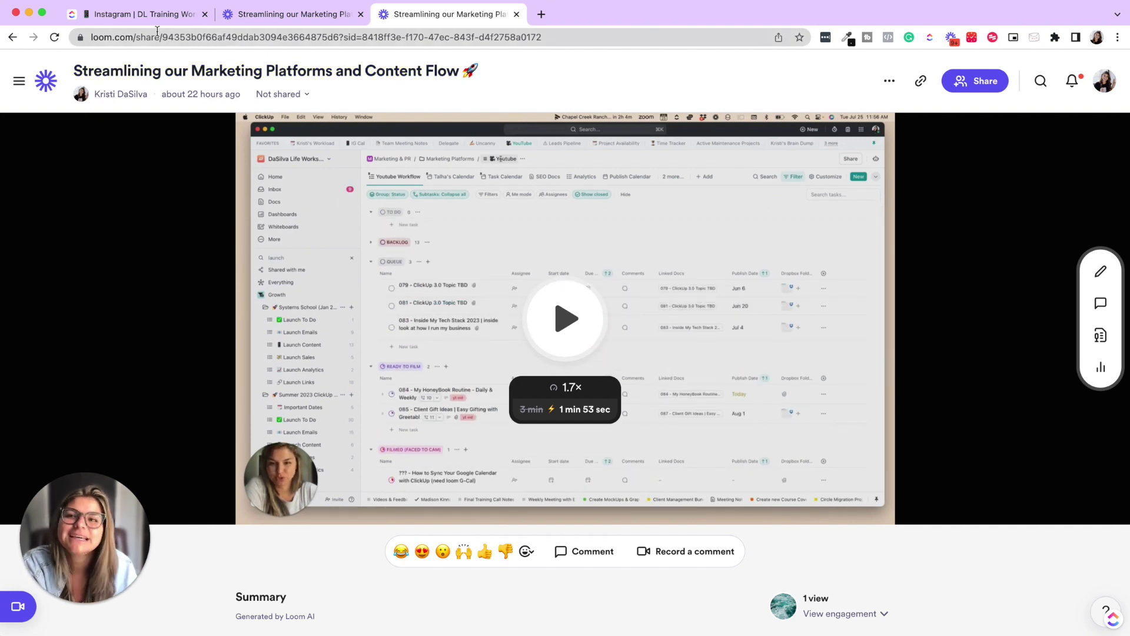
# Glance at the ClickUp Instagram list, then open and close the Loom video's extra actions list
pyautogui.click(139, 18)
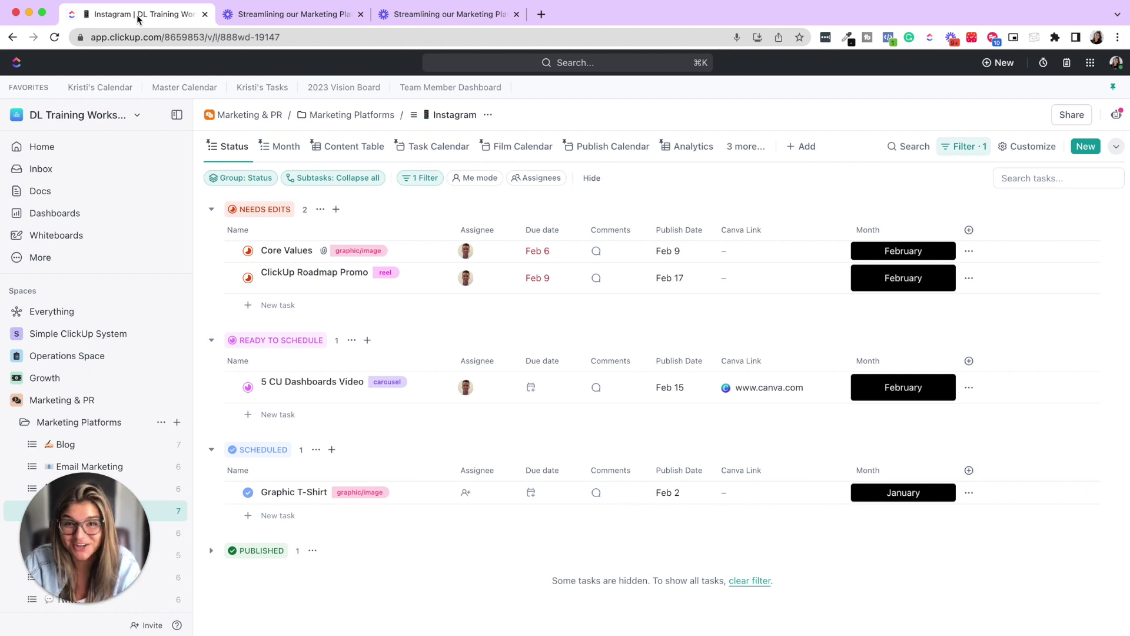
pyautogui.click(453, 14)
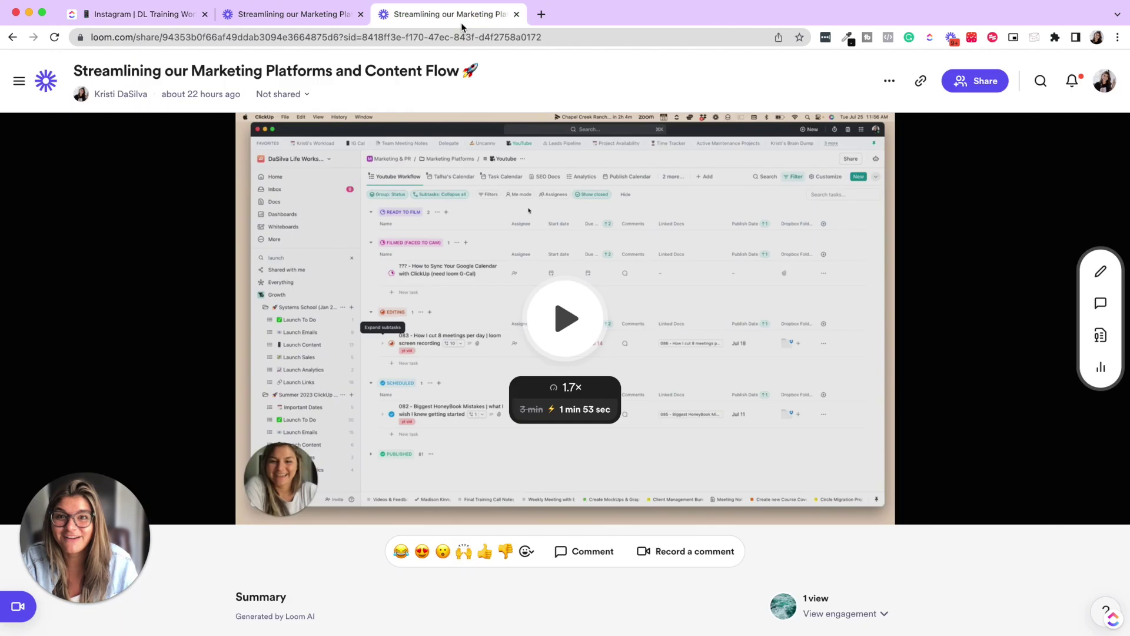
pyautogui.click(889, 80)
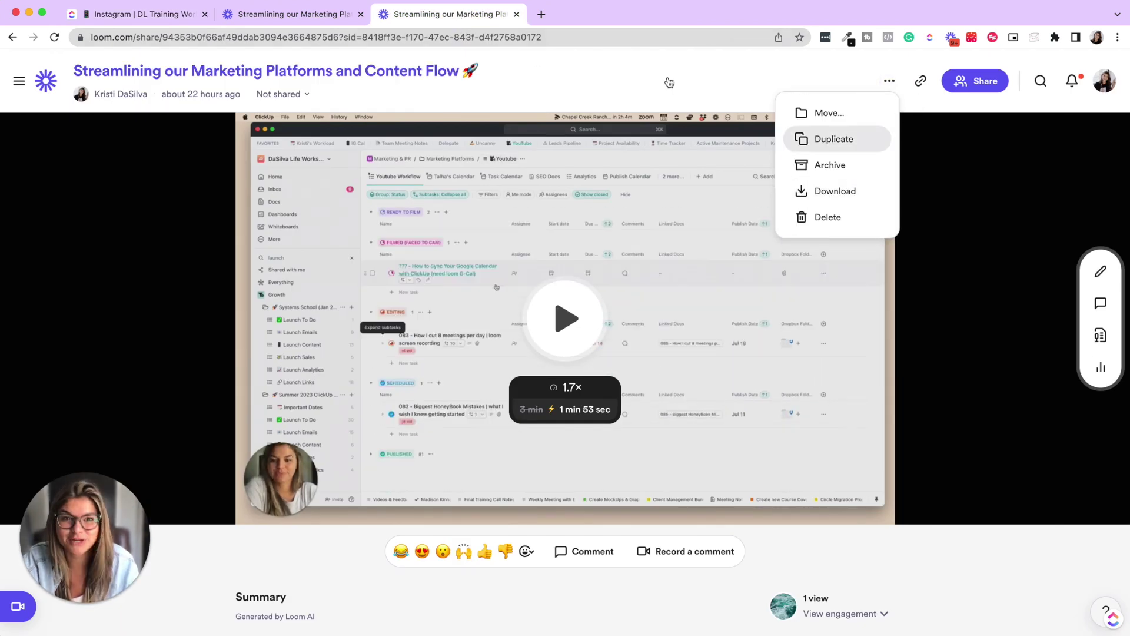
pyautogui.click(905, 60)
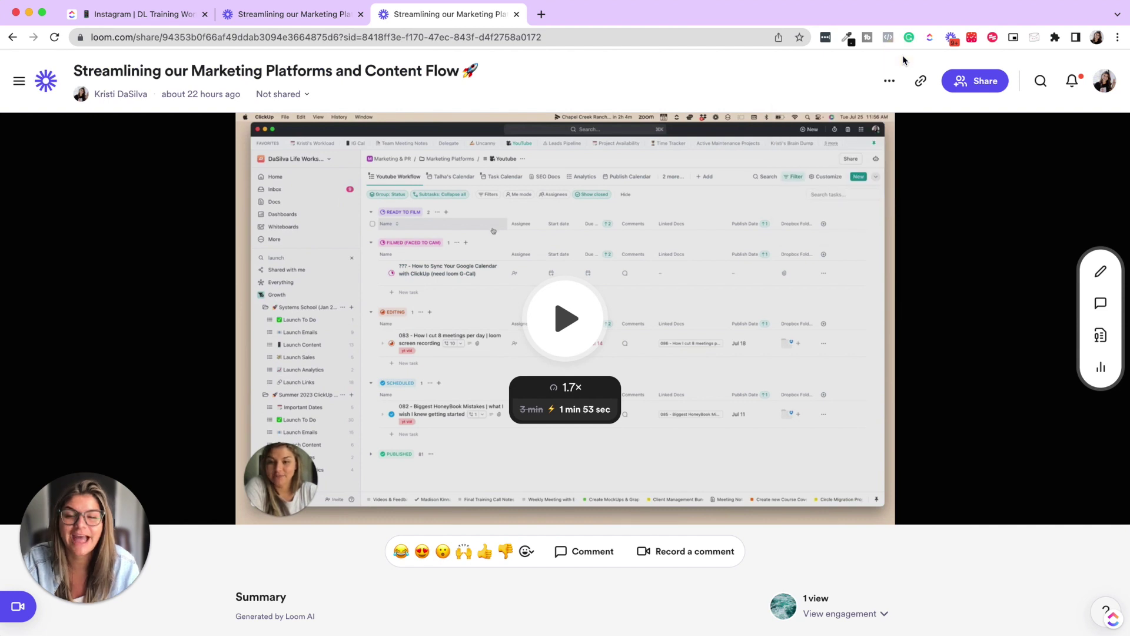
# Search Spaces for 'sop' and open the meeting recording task in SOP Library
pyautogui.click(159, 22)
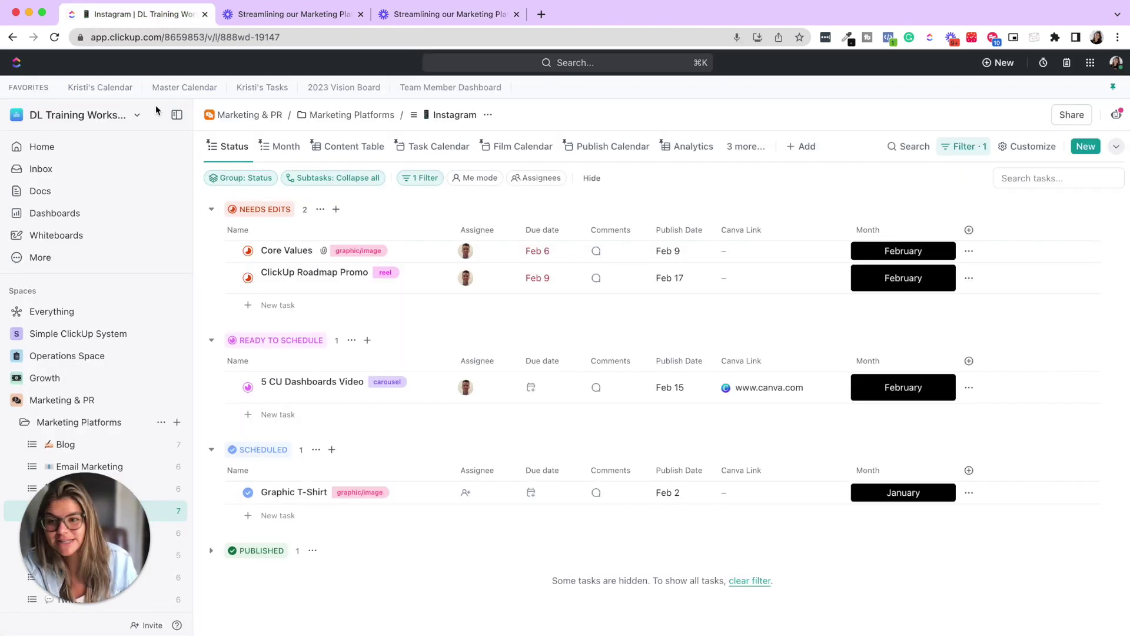
pyautogui.click(158, 290)
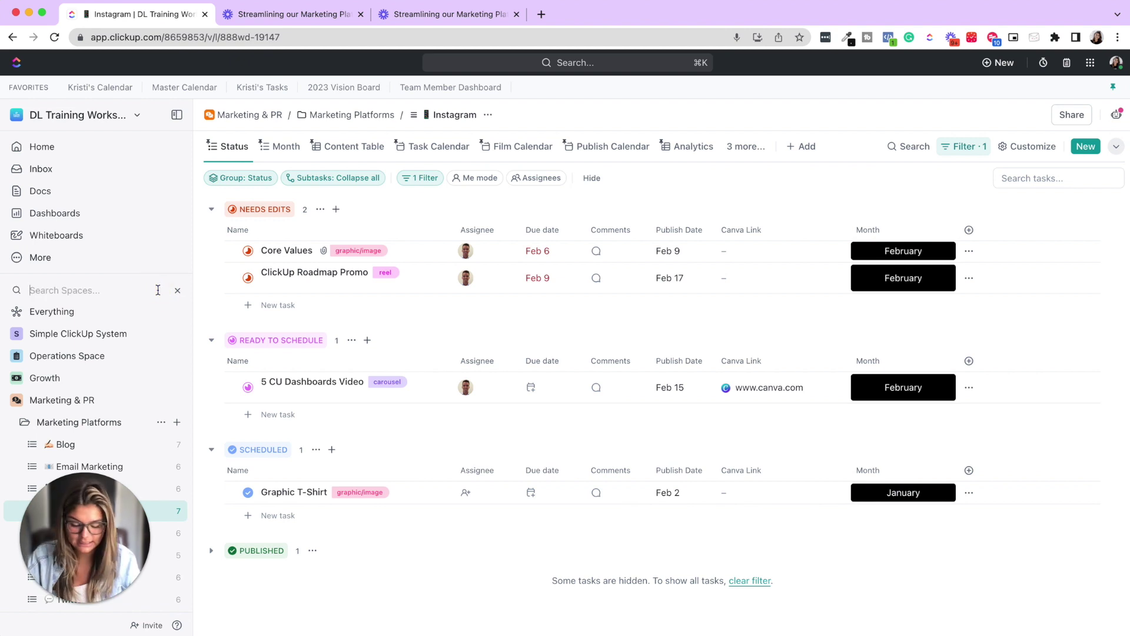
pyautogui.write('sop')
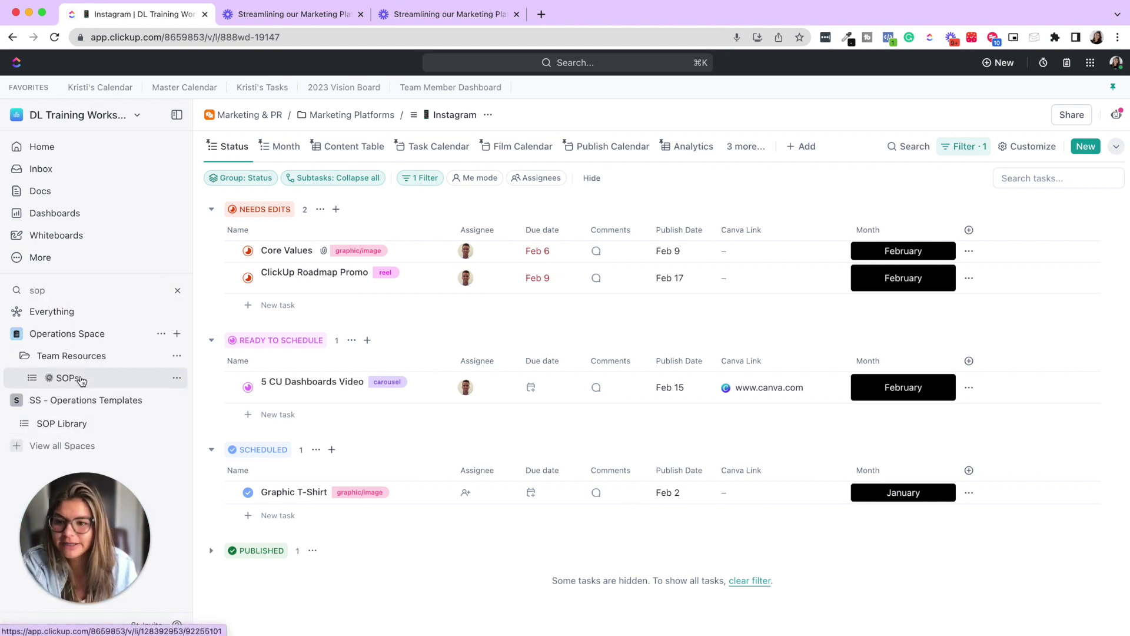
pyautogui.click(61, 423)
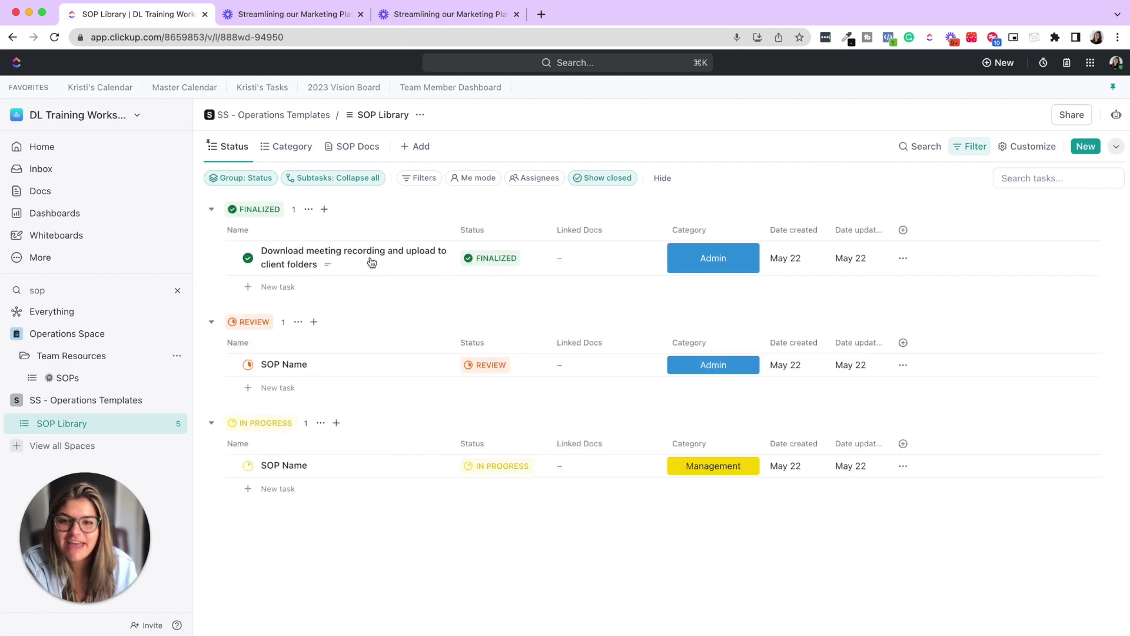
pyautogui.click(368, 255)
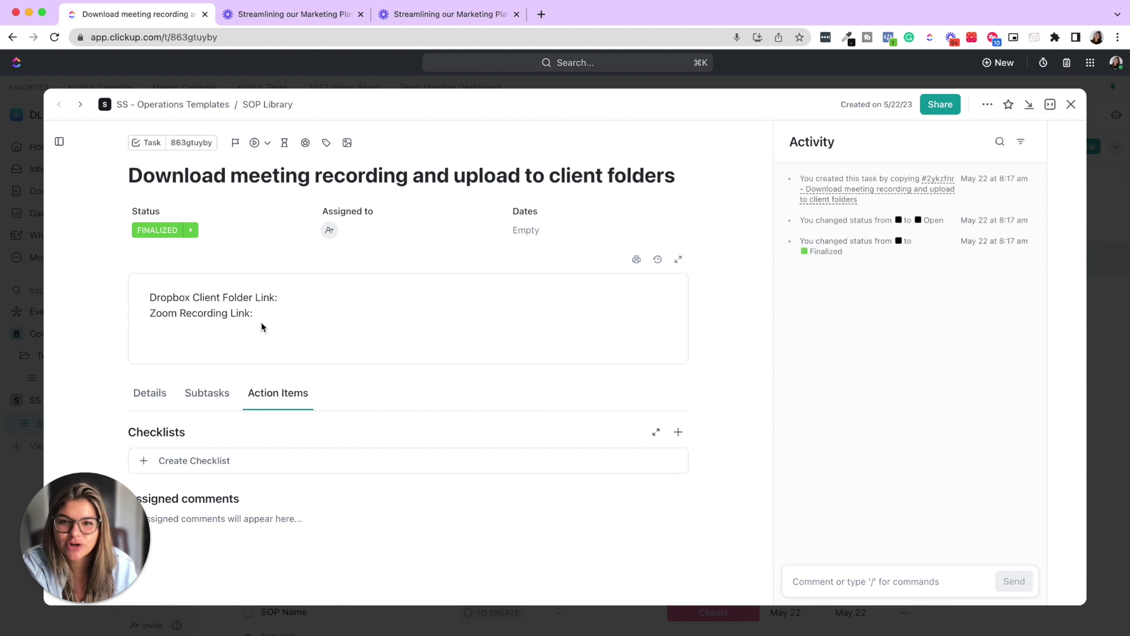
# Copy the Loom share link and paste it into the task description below Zoom Recording Link
pyautogui.click(403, 17)
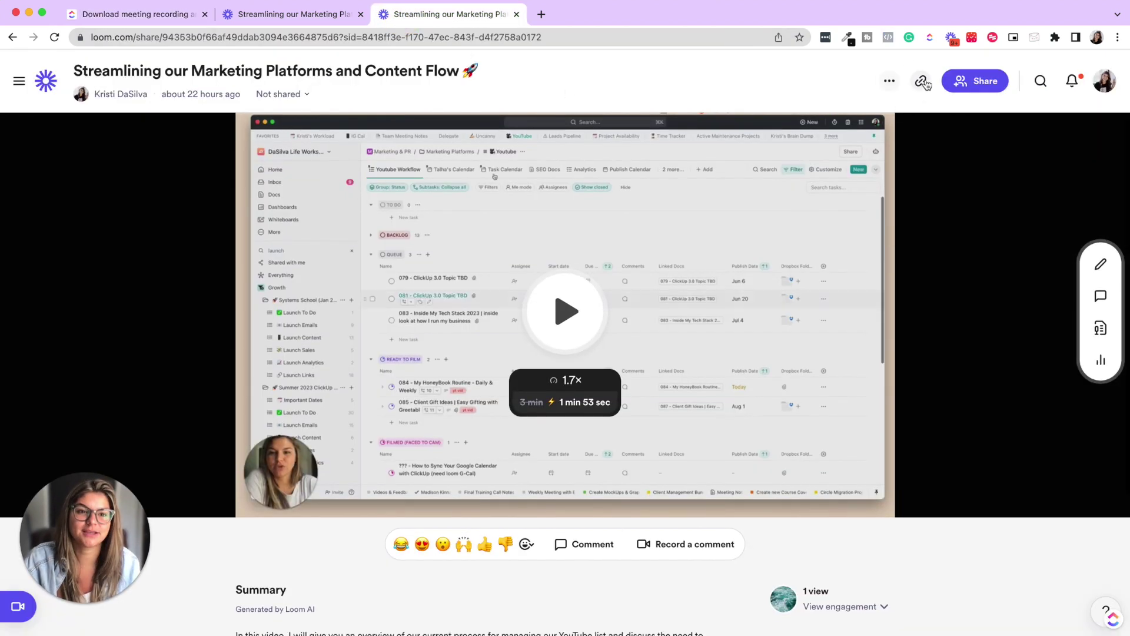
pyautogui.click(921, 81)
pyautogui.click(144, 13)
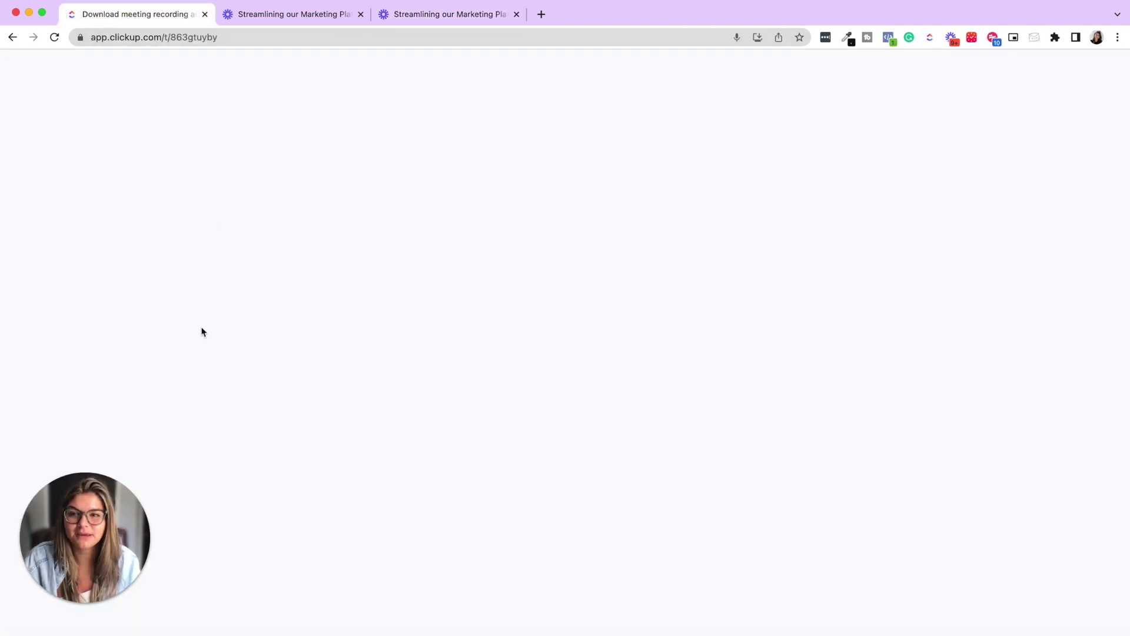
pyautogui.click(207, 337)
pyautogui.click(272, 326)
pyautogui.press('Return')
pyautogui.press('super+v')
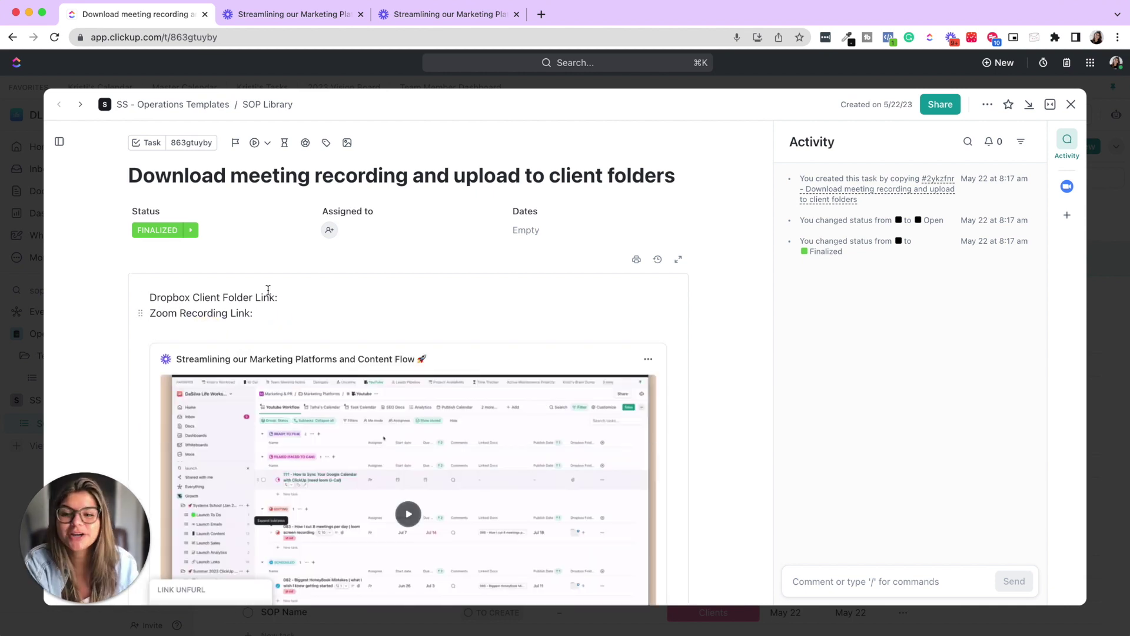
# Scroll down past the embedded Loom preview and close the task to return to SOP Library
pyautogui.scroll(-1, 269, 291)
pyautogui.scroll(-1, 269, 291)
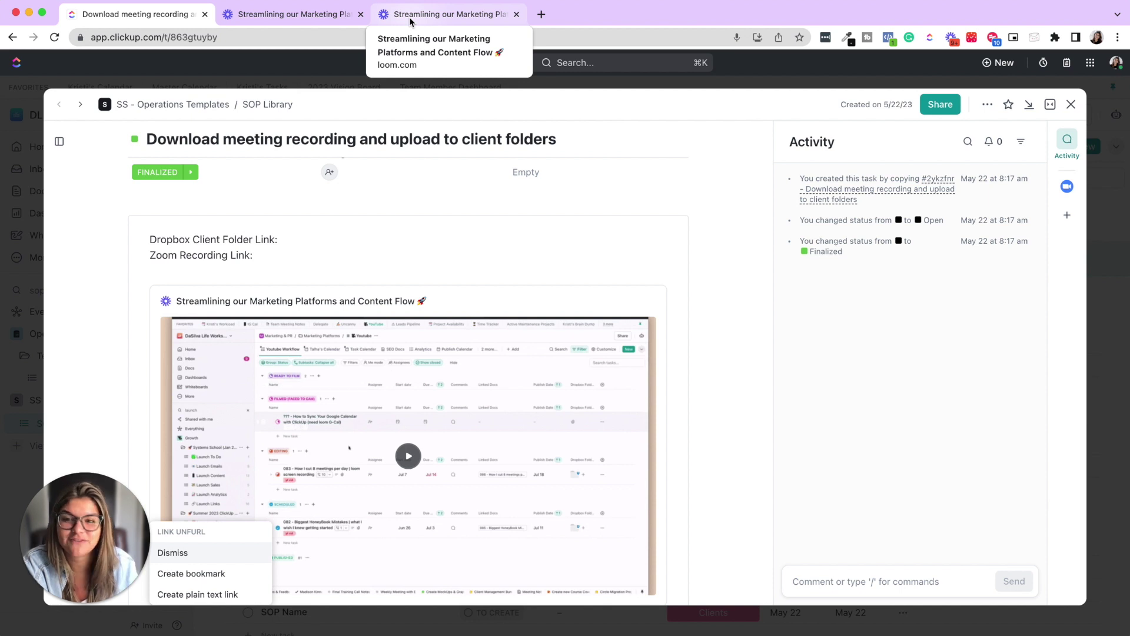
pyautogui.click(569, 82)
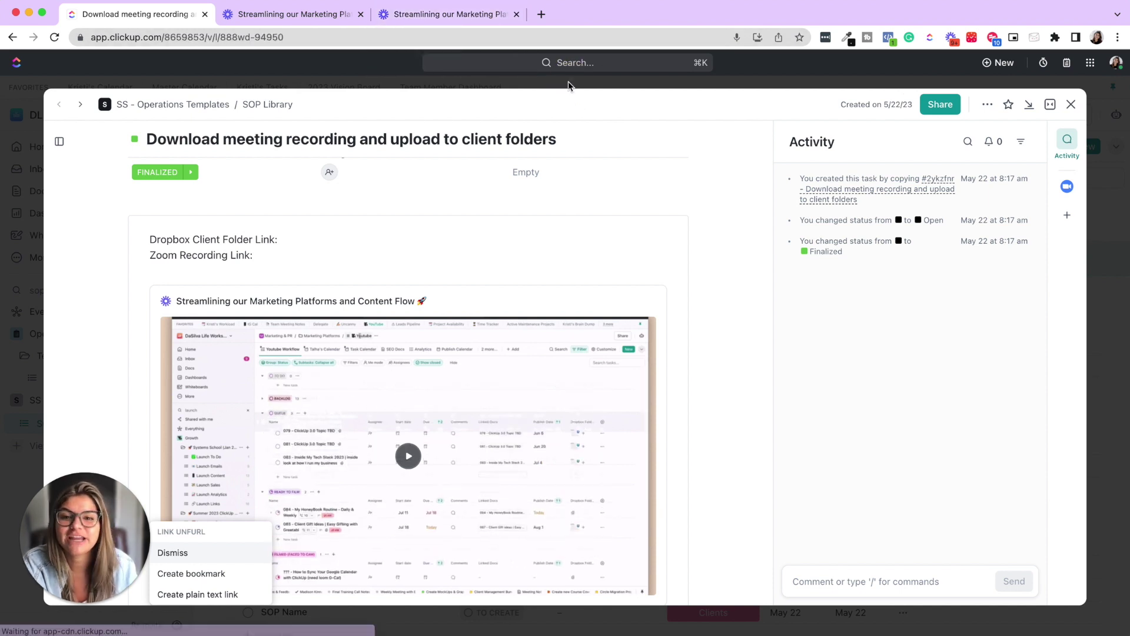